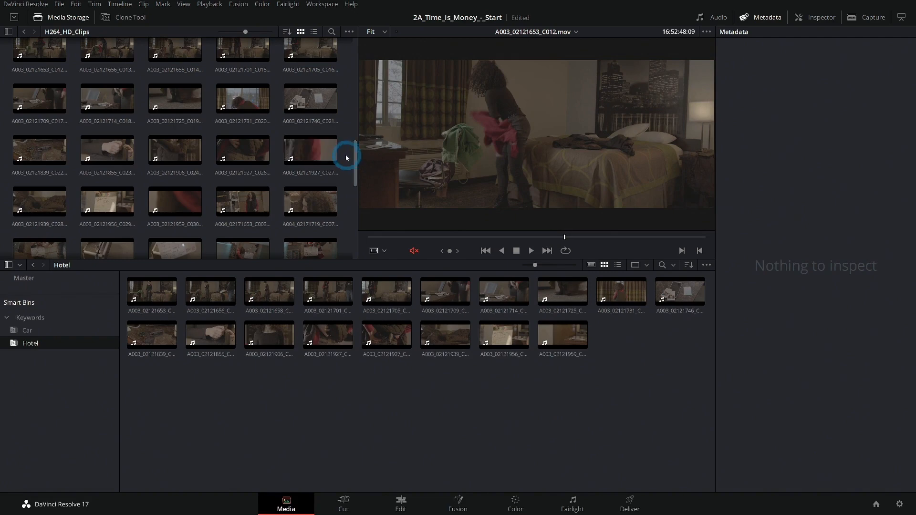
{"action": "scroll", "coordinate": [345, 153], "scroll_direction": "up", "scroll_amount": 5}
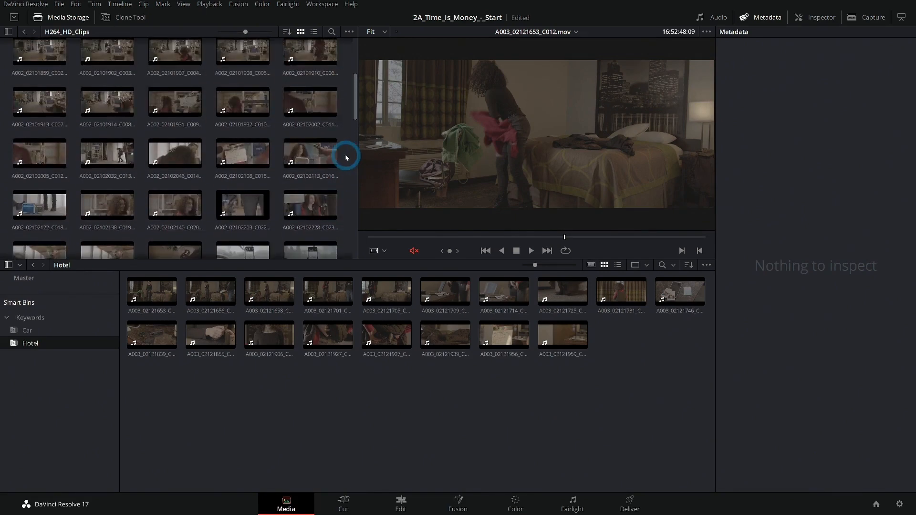
- Browse the clips in the H264_HD_Clips folder of the media storage
{"action": "left_click", "coordinate": [310, 163]}
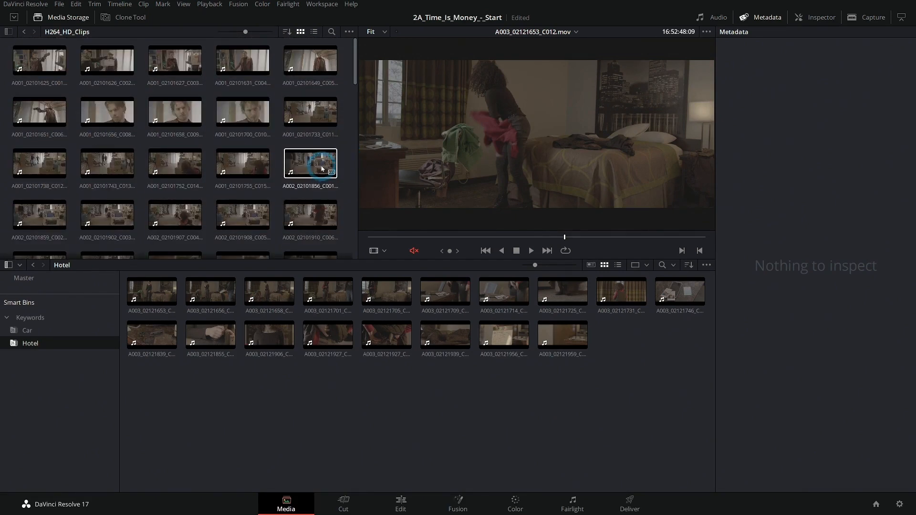
{"action": "mouse_move", "coordinate": [506, 241]}
{"action": "left_mouse_down"}
{"action": "mouse_move", "coordinate": [483, 241]}
{"action": "mouse_move", "coordinate": [521, 241]}
{"action": "left_mouse_up"}
{"action": "scroll", "coordinate": [348, 149], "scroll_direction": "down", "scroll_amount": 2}
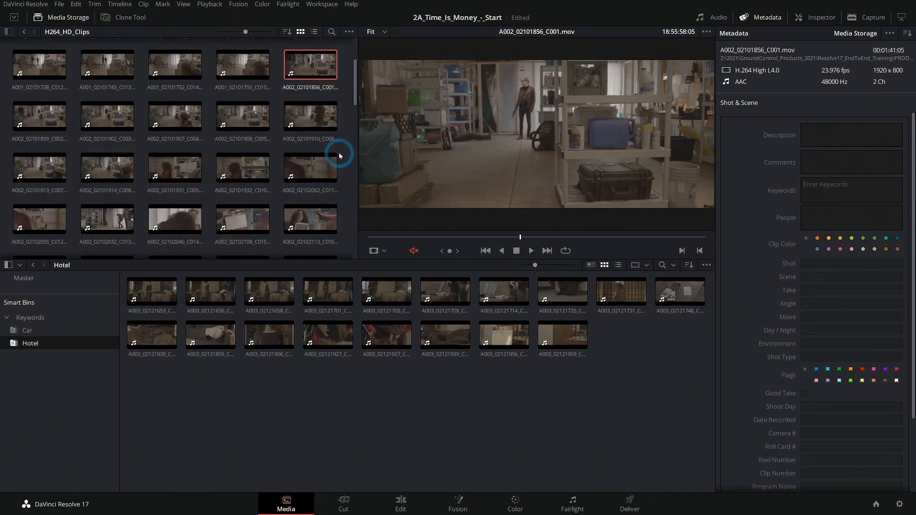
{"action": "scroll", "coordinate": [342, 161], "scroll_direction": "down", "scroll_amount": 4}
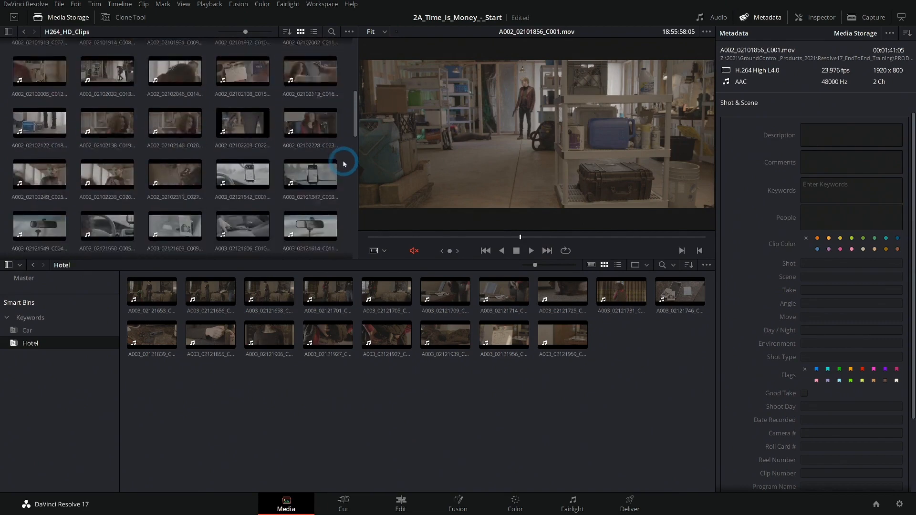
{"action": "scroll", "coordinate": [343, 164], "scroll_direction": "down", "scroll_amount": 3}
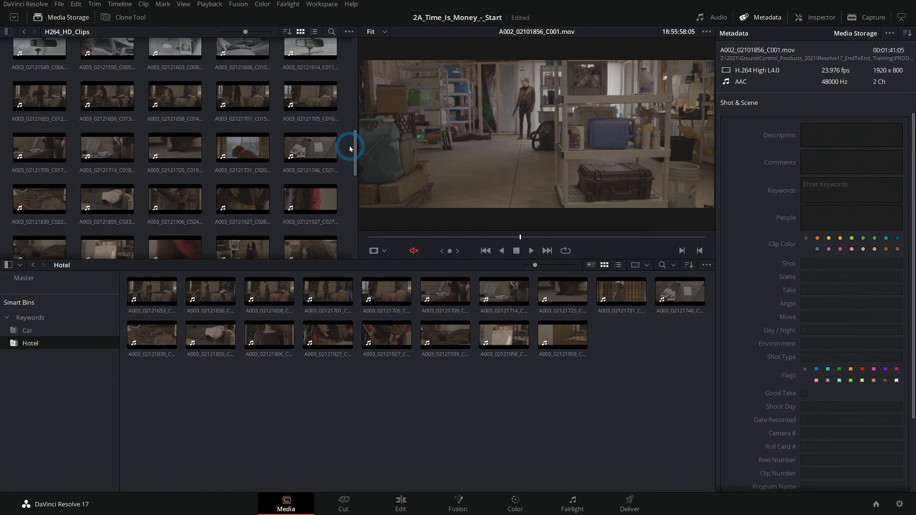
{"action": "left_click", "coordinate": [424, 404]}
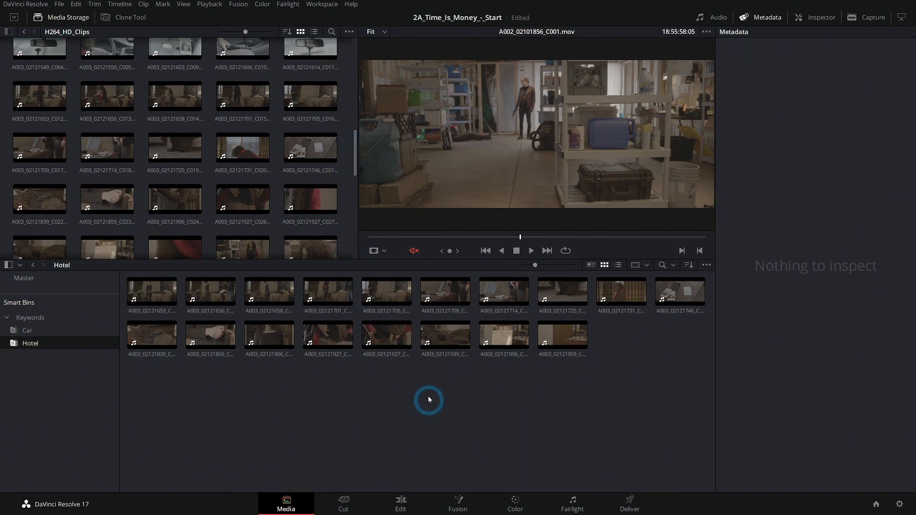
- Switch to the Workfiles folder and open the Time_Is_Money_Storyboard-With_Notes.pdf storyboard
{"action": "key", "text": "alt+Tab"}
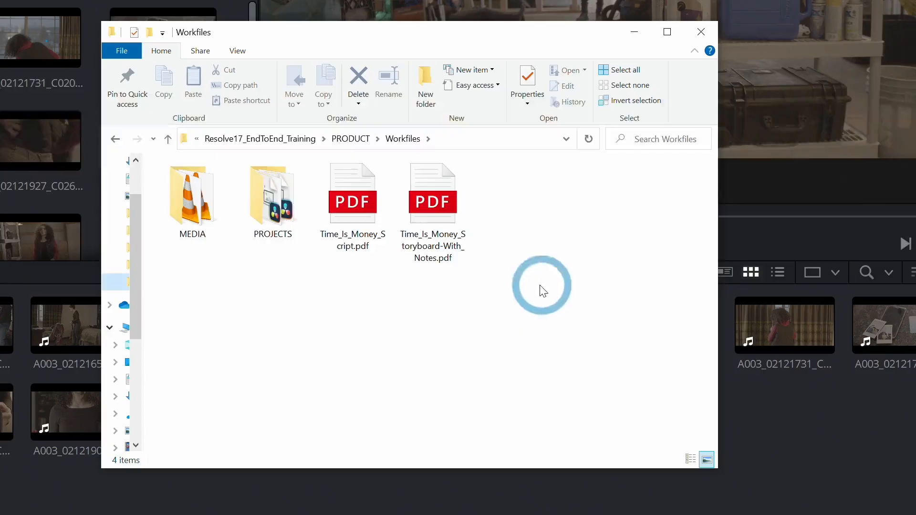
{"action": "left_click", "coordinate": [349, 211]}
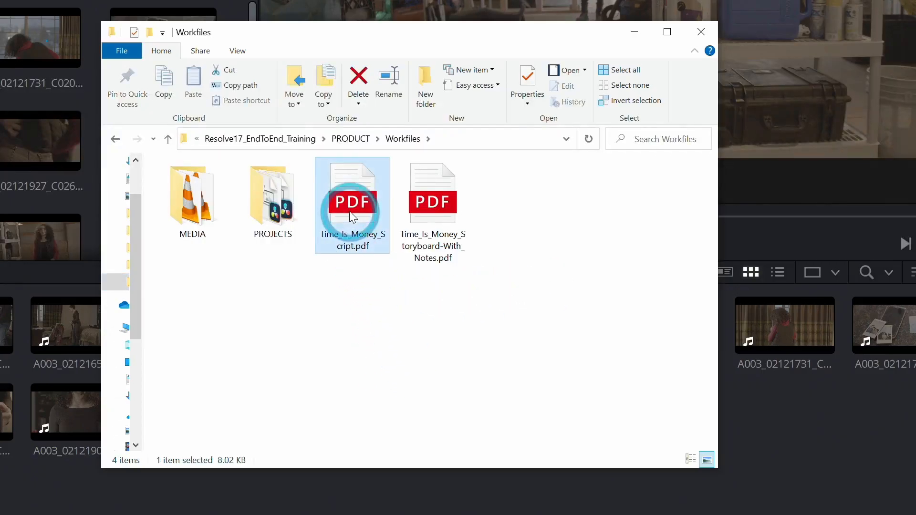
{"action": "left_click", "coordinate": [441, 205]}
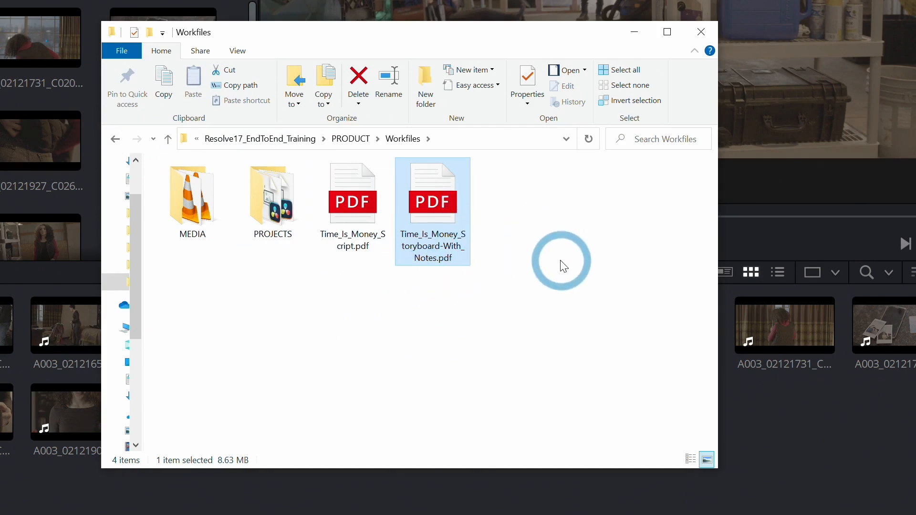
{"action": "double_click", "coordinate": [431, 202]}
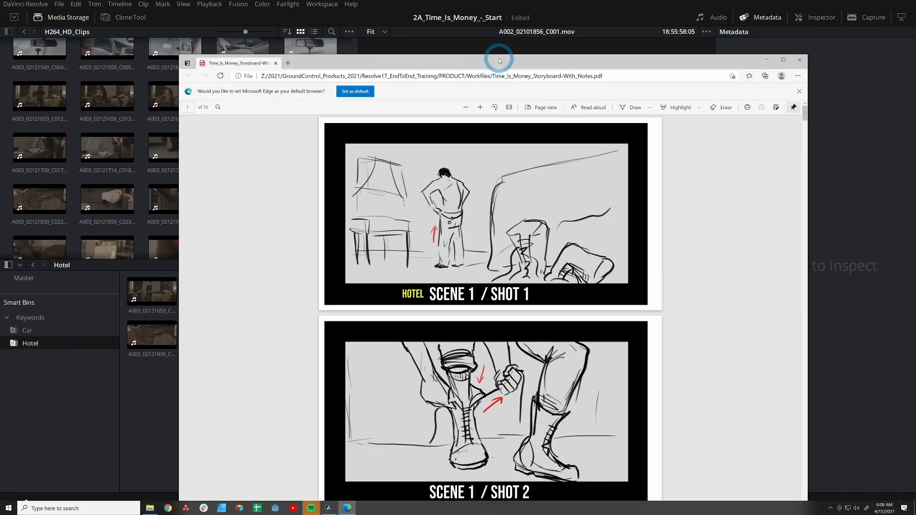
- Tile the storyboard window to half of the screen and review the first shots of Scene 1
{"action": "left_click_drag", "start_coordinate": [499, 60], "coordinate": [914, 45]}
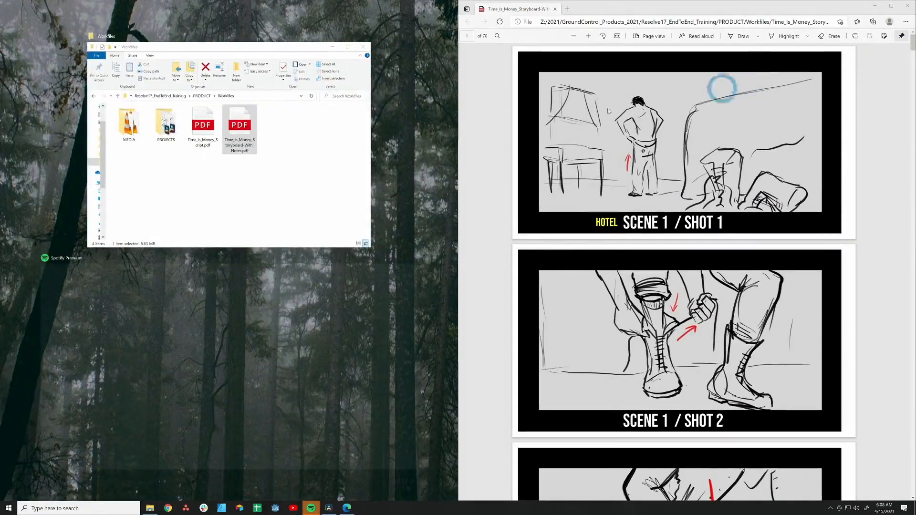
{"action": "left_click", "coordinate": [415, 156]}
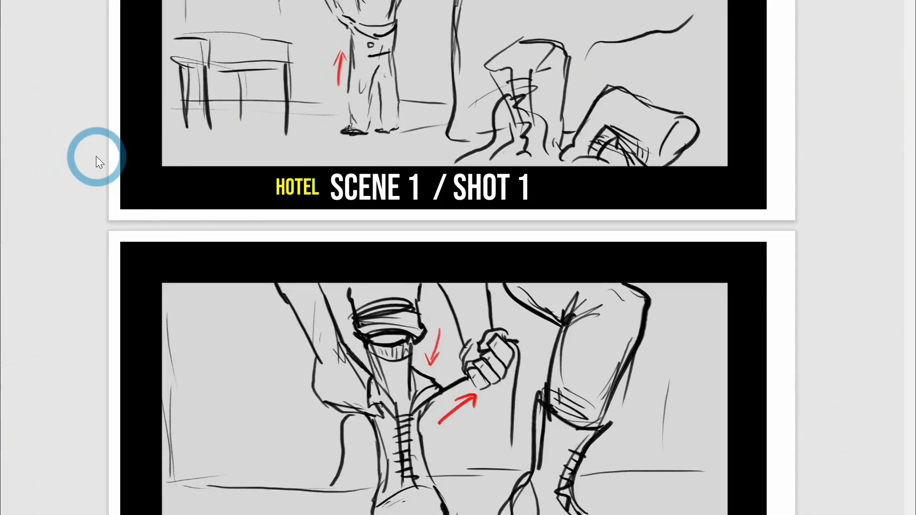
{"action": "scroll", "coordinate": [256, 213], "scroll_direction": "down", "scroll_amount": 5}
{"action": "scroll", "coordinate": [237, 218], "scroll_direction": "down", "scroll_amount": 5}
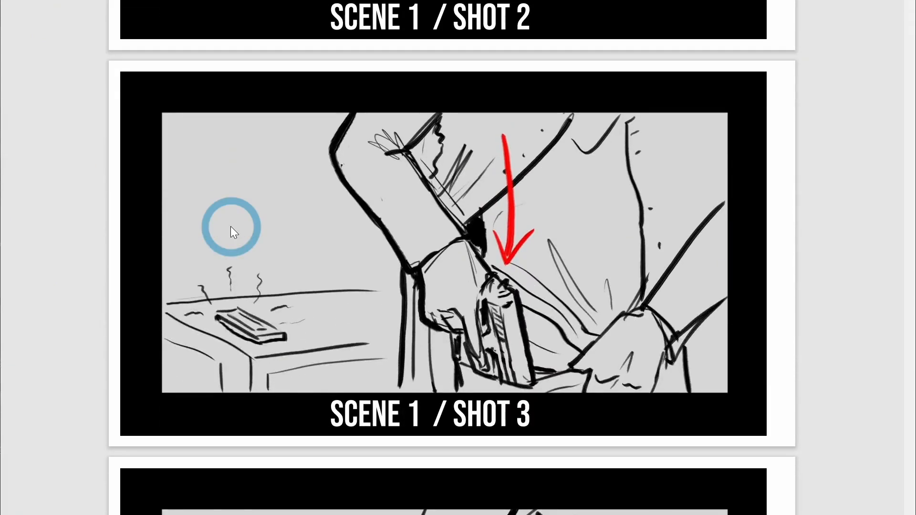
{"action": "scroll", "coordinate": [230, 226], "scroll_direction": "up", "scroll_amount": 13}
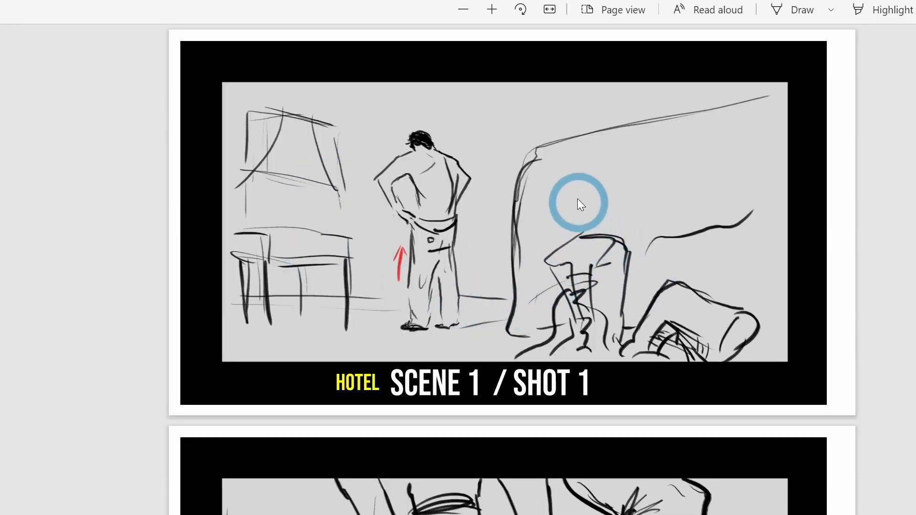
{"action": "scroll", "coordinate": [325, 314], "scroll_direction": "down", "scroll_amount": 5}
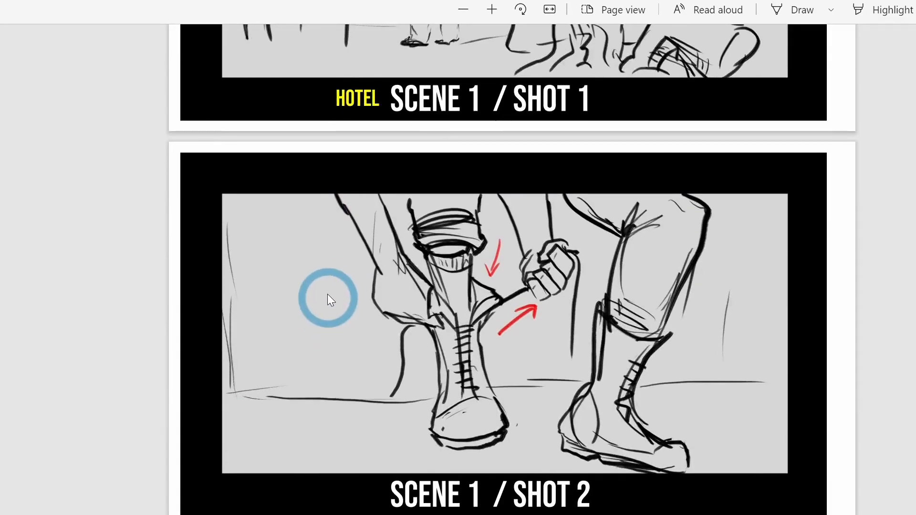
{"action": "scroll", "coordinate": [329, 296], "scroll_direction": "down", "scroll_amount": 5}
{"action": "scroll", "coordinate": [353, 236], "scroll_direction": "up", "scroll_amount": 10}
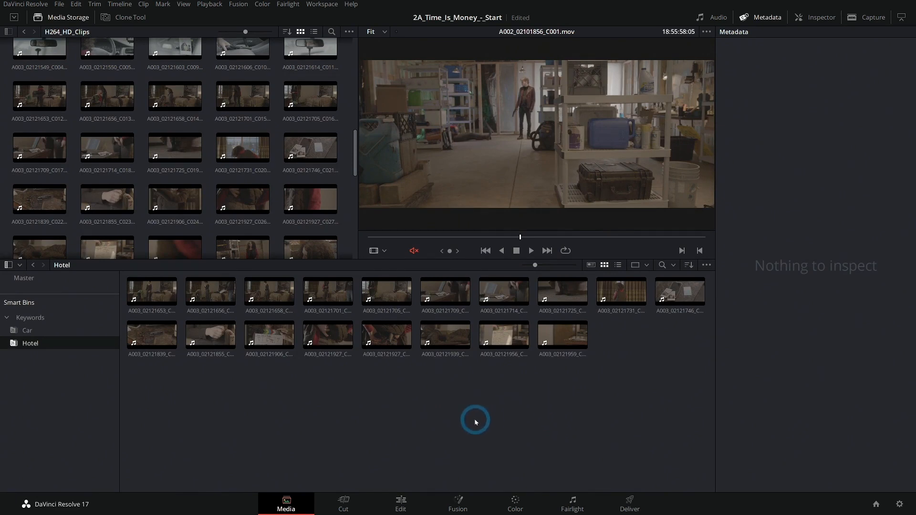
- Select Hotel clip A003_02121653_C012 and hide the media storage panel to enlarge the viewer
{"action": "left_click", "coordinate": [152, 291]}
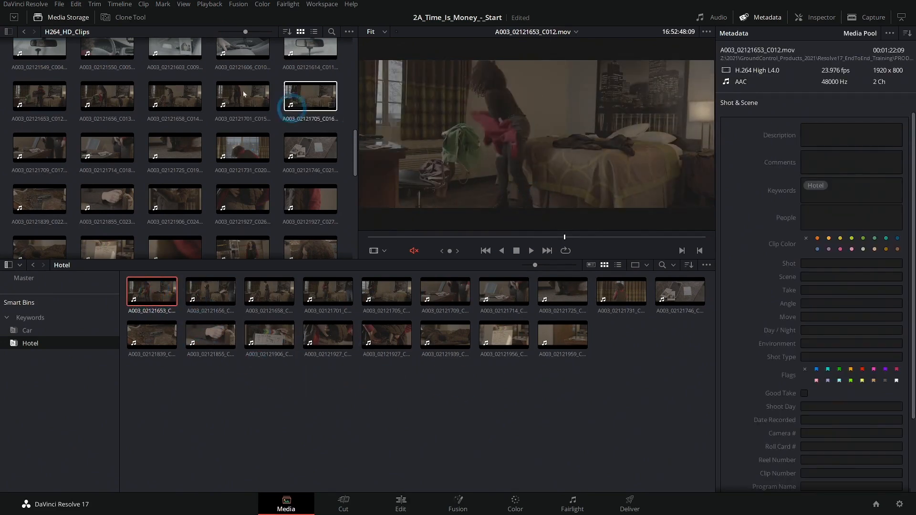
{"action": "left_click", "coordinate": [53, 18]}
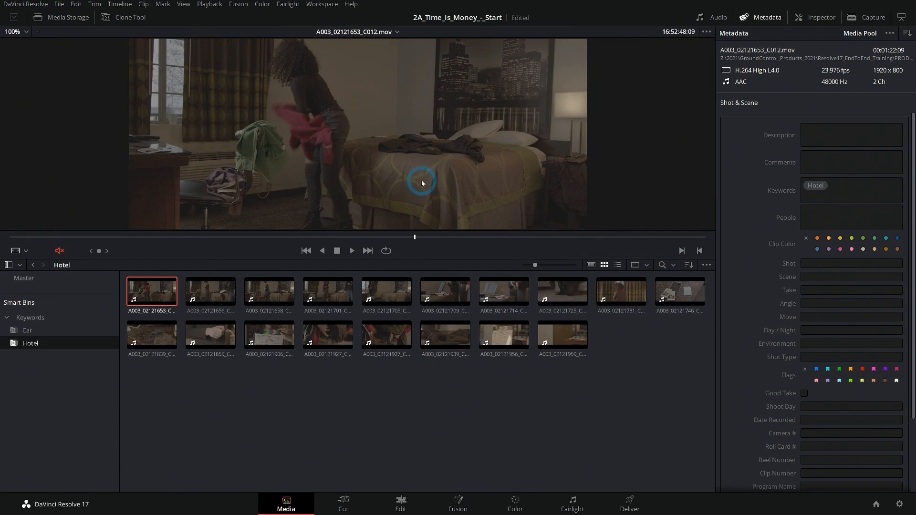
- Scrub through the selected clip and compare it with the storyboard's Scene 1 Shot 1
{"action": "left_click_drag", "start_coordinate": [109, 238], "coordinate": [410, 246]}
{"action": "key", "text": "alt+Tab"}
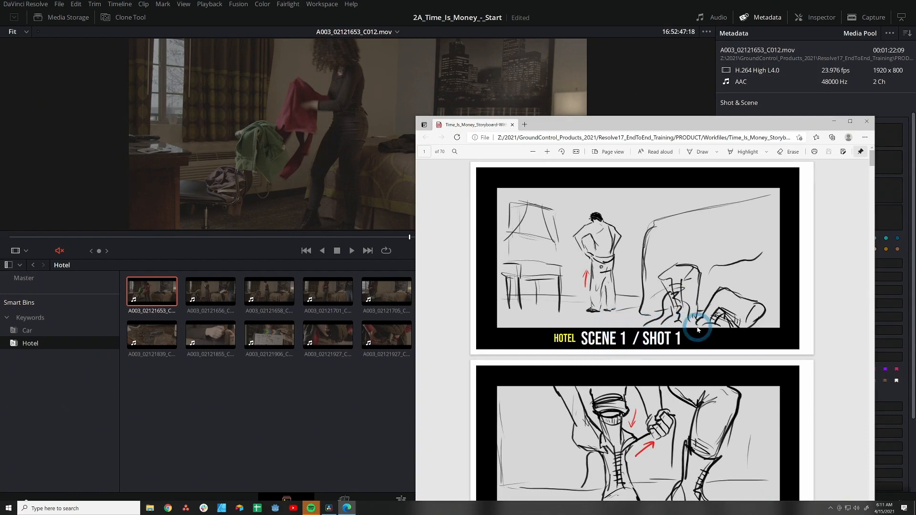
{"action": "key", "text": "alt+Tab"}
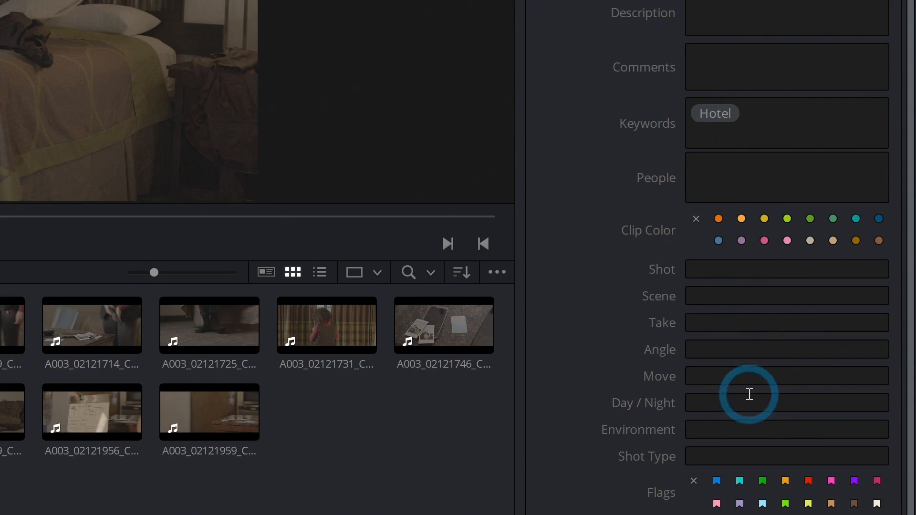
- Set the clip's Shot and Scene metadata both to 1
{"action": "left_click", "coordinate": [716, 296]}
{"action": "type", "text": "1"}
{"action": "left_click", "coordinate": [710, 266]}
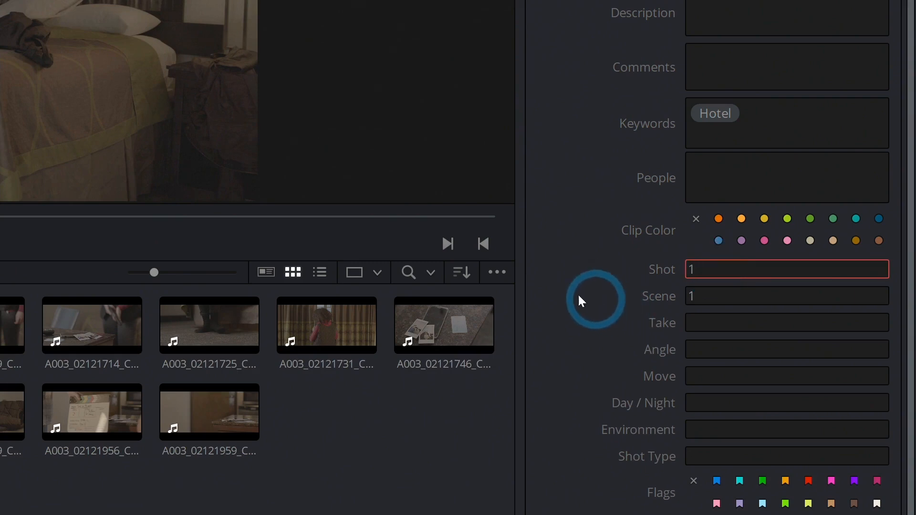
{"action": "left_click", "coordinate": [586, 349]}
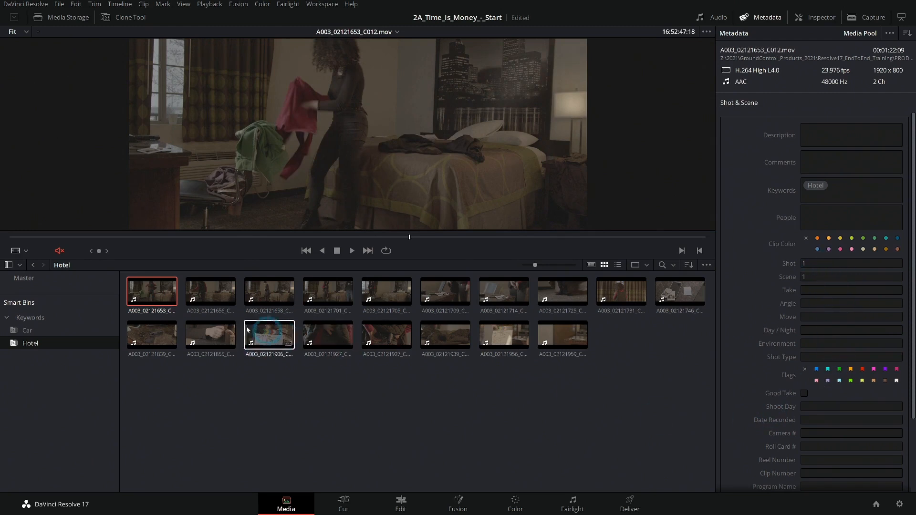
- Select the first four Hotel clips together and apply Shot 1 and Scene 1 metadata to all of them
{"action": "left_click", "coordinate": [215, 293]}
{"action": "left_click", "coordinate": [813, 264]}
{"action": "left_click", "coordinate": [273, 409]}
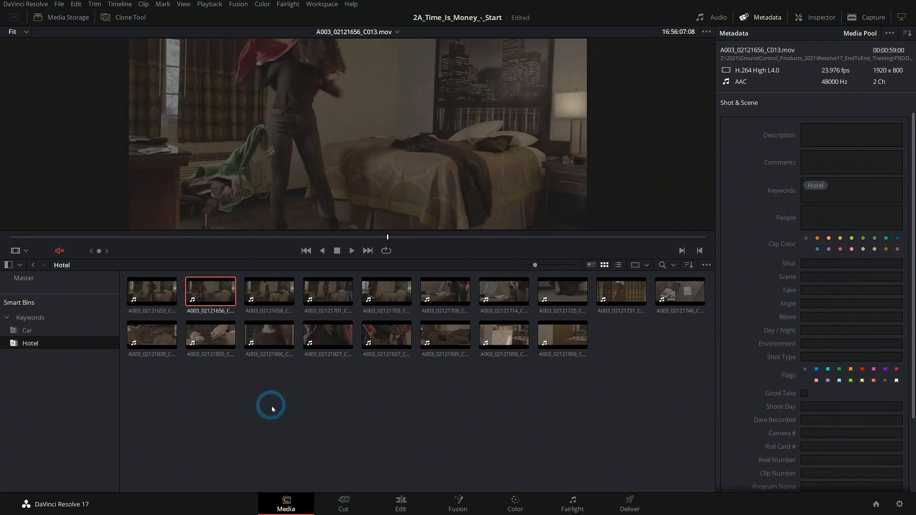
{"action": "left_click", "coordinate": [153, 292]}
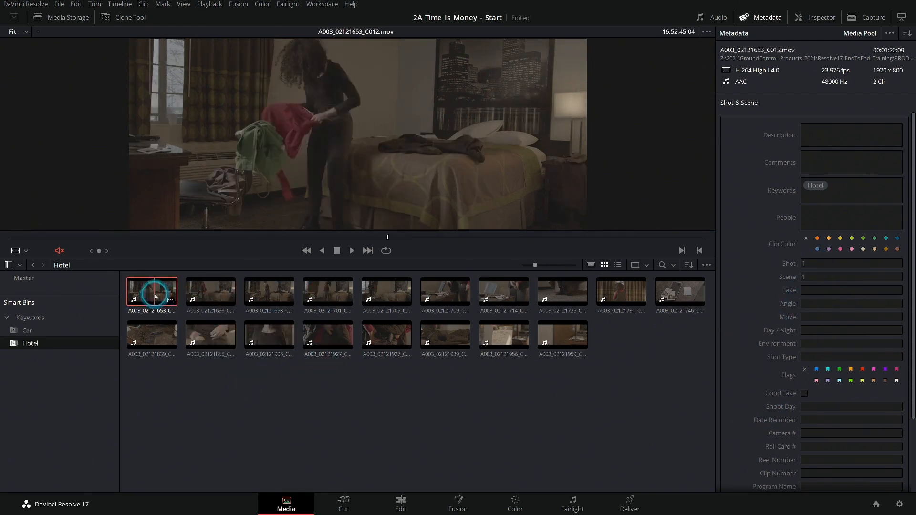
{"action": "left_click", "coordinate": [327, 303], "text": "shift"}
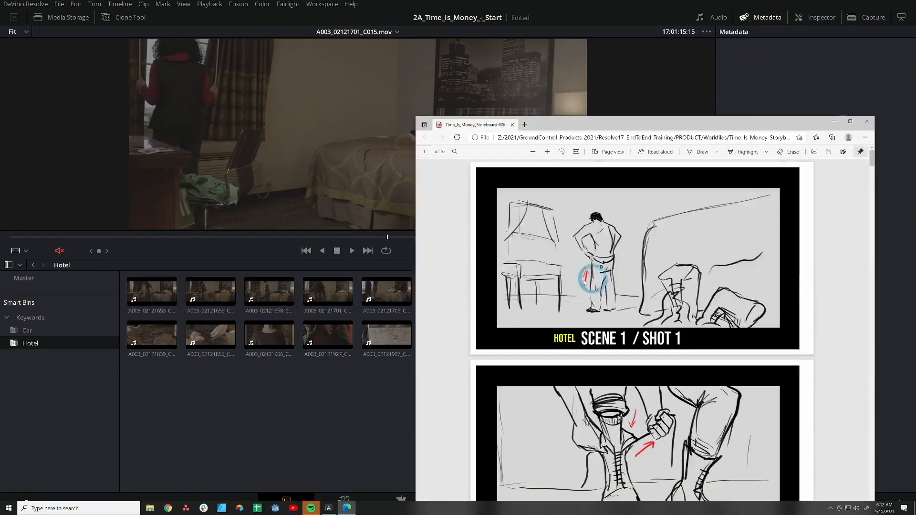
{"action": "scroll", "coordinate": [607, 272], "scroll_direction": "down", "scroll_amount": 5}
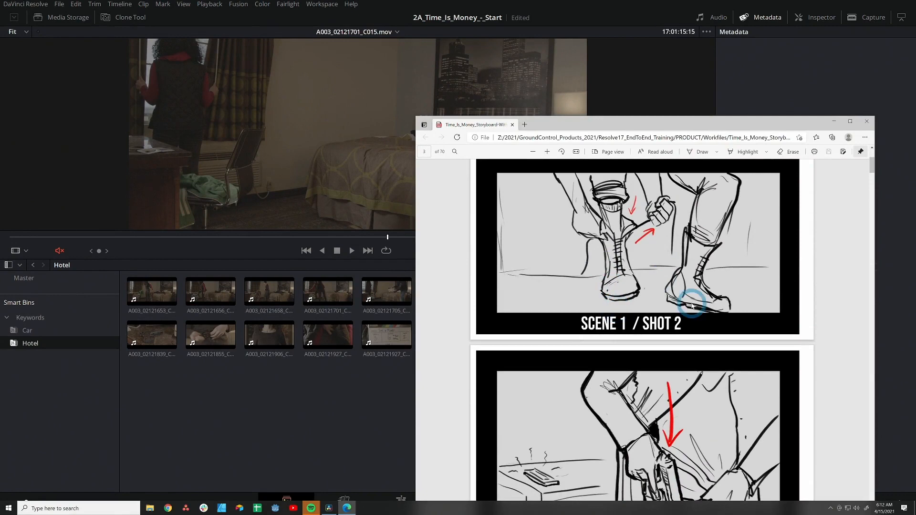
- Select clip A003_02121725_C019 and set its Shot metadata to 2
{"action": "left_click", "coordinate": [336, 409]}
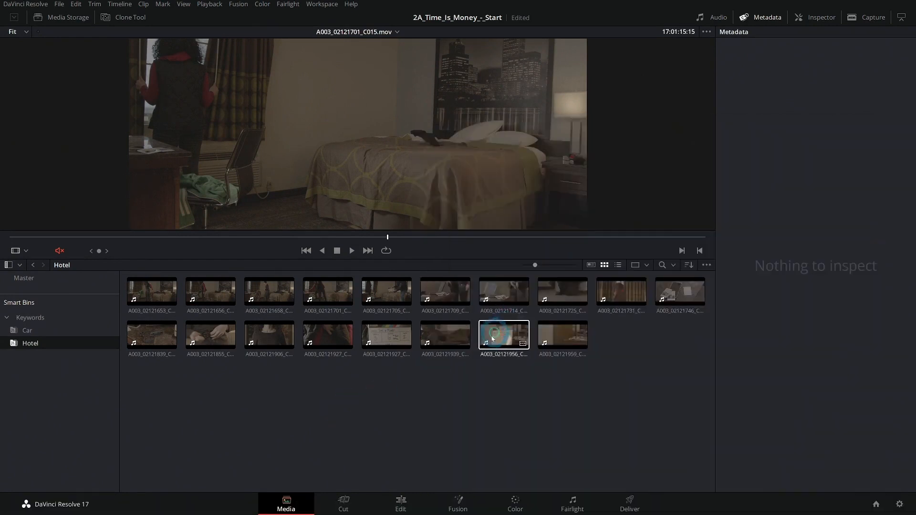
{"action": "left_click", "coordinate": [563, 292]}
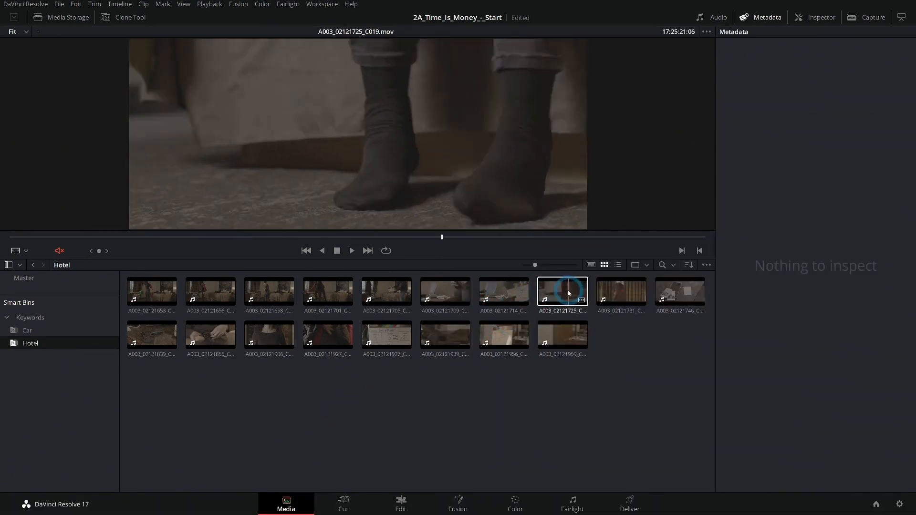
{"action": "left_click", "coordinate": [565, 290]}
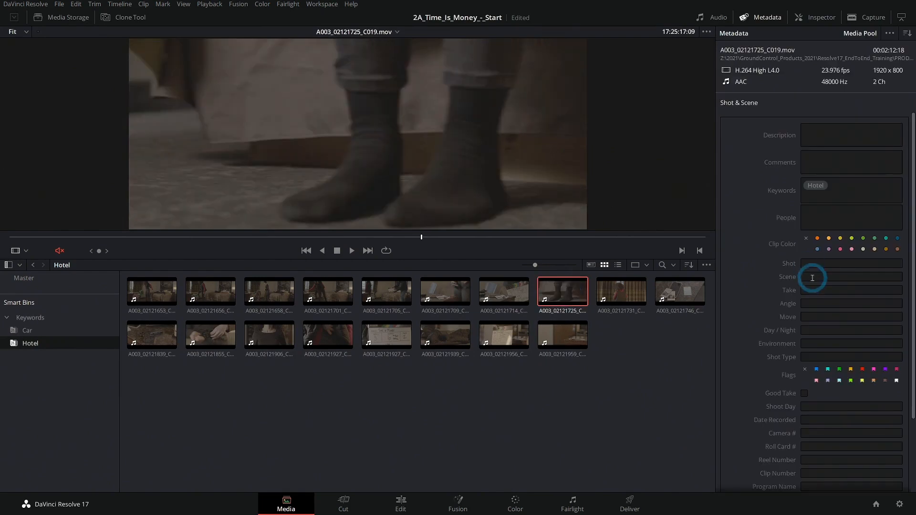
{"action": "left_click", "coordinate": [809, 263]}
{"action": "type", "text": "2"}
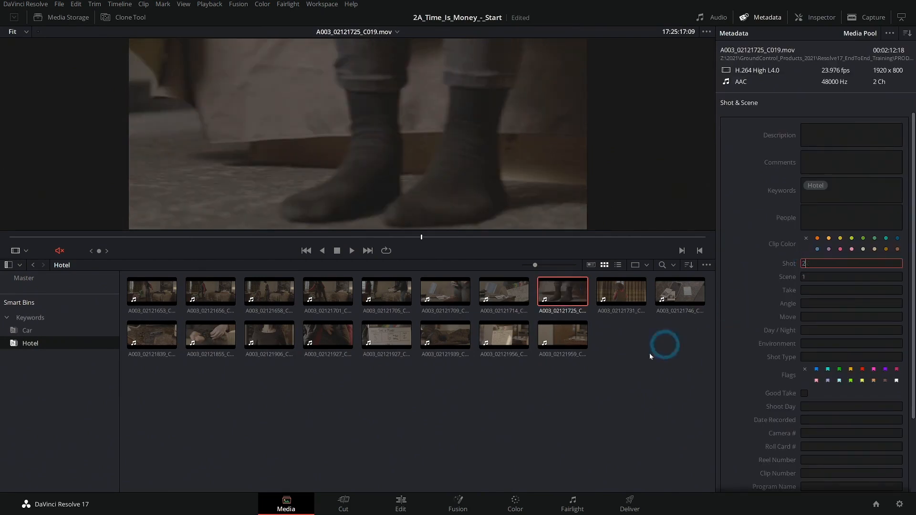
{"action": "left_click", "coordinate": [637, 368]}
- Review the storyboard's Scene 1 Shot 3 panel
{"action": "key", "text": "alt+Tab"}
{"action": "scroll", "coordinate": [697, 333], "scroll_direction": "down", "scroll_amount": 6}
{"action": "scroll", "coordinate": [697, 333], "scroll_direction": "up", "scroll_amount": 2}
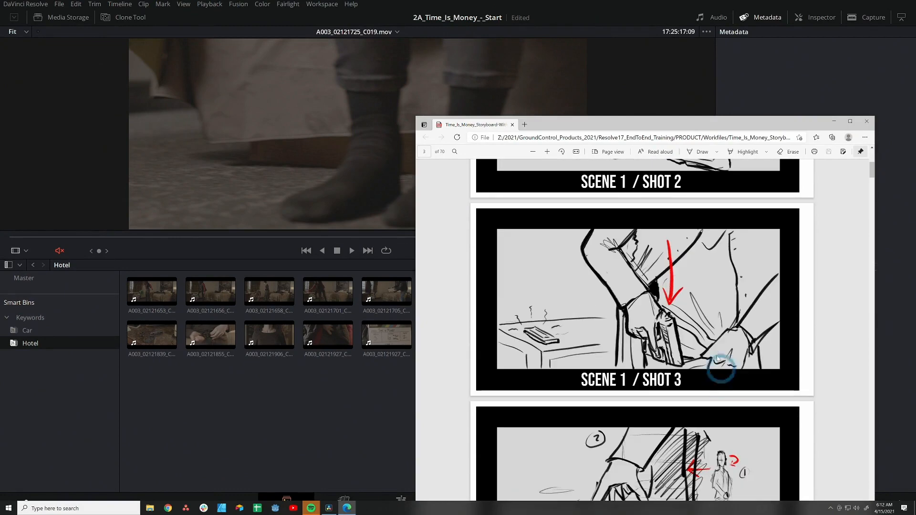
{"action": "left_click", "coordinate": [374, 392]}
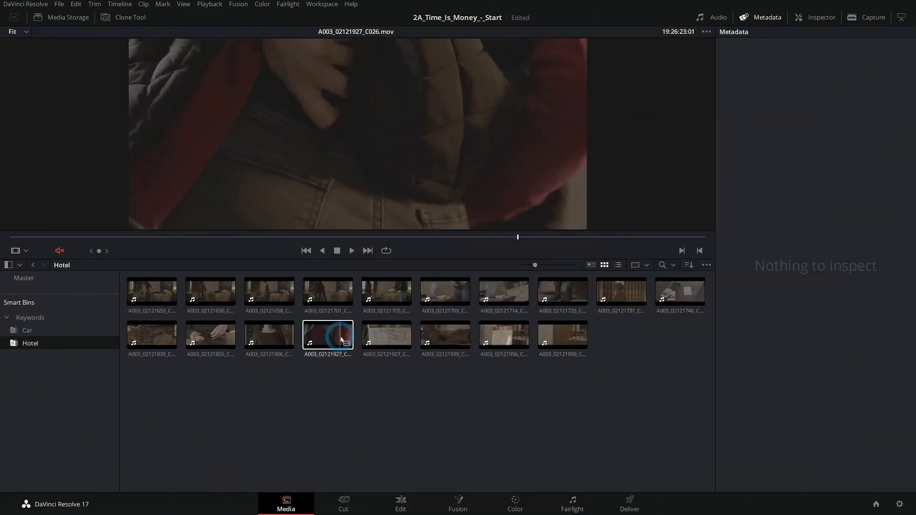
- Select clip A003_02121927_C027, compare it with the storyboard, and set its Shot metadata to 3
{"action": "left_click", "coordinate": [386, 334]}
{"action": "key", "text": "alt+Tab"}
{"action": "left_click", "coordinate": [657, 417]}
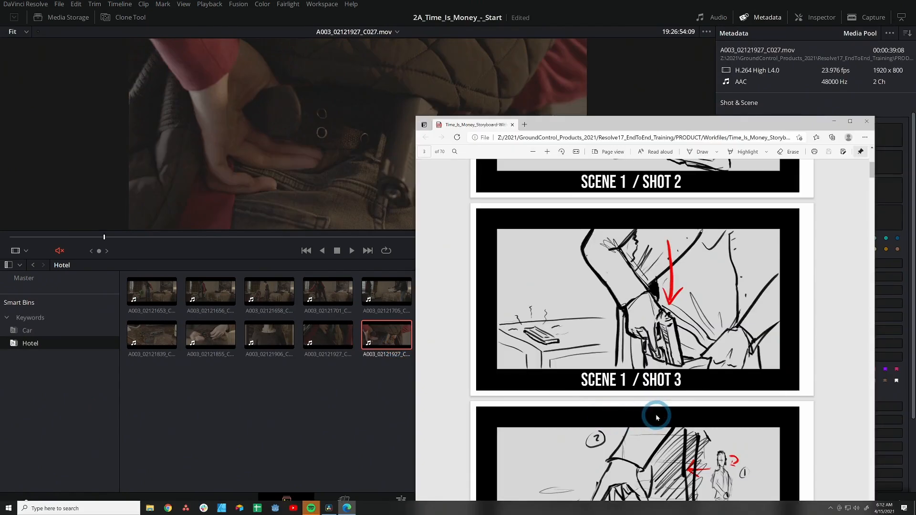
{"action": "key", "text": "alt+Tab"}
{"action": "left_click", "coordinate": [832, 263]}
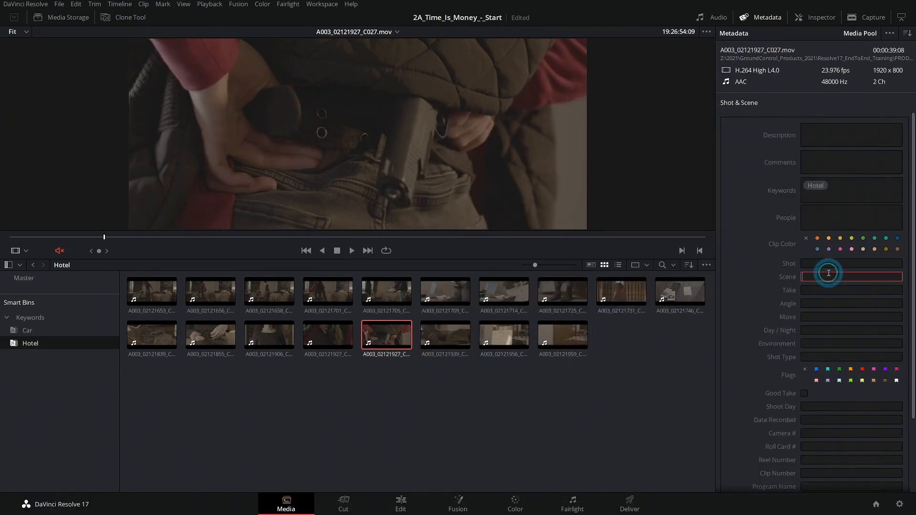
{"action": "left_click", "coordinate": [817, 265]}
{"action": "type", "text": "5"}
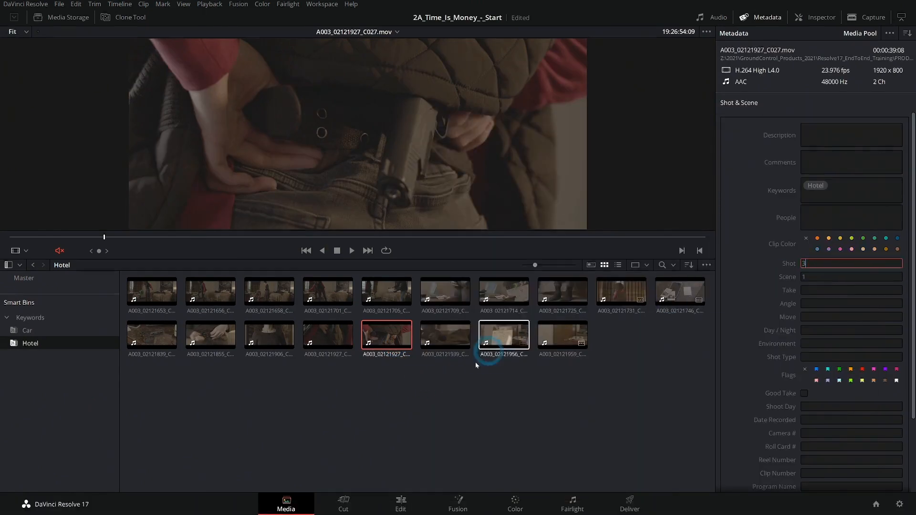
- Compare the remaining Hotel clips with the storyboard's Scene 1 Shot 4 panel
{"action": "left_click", "coordinate": [459, 392]}
{"action": "key", "text": "alt+Tab"}
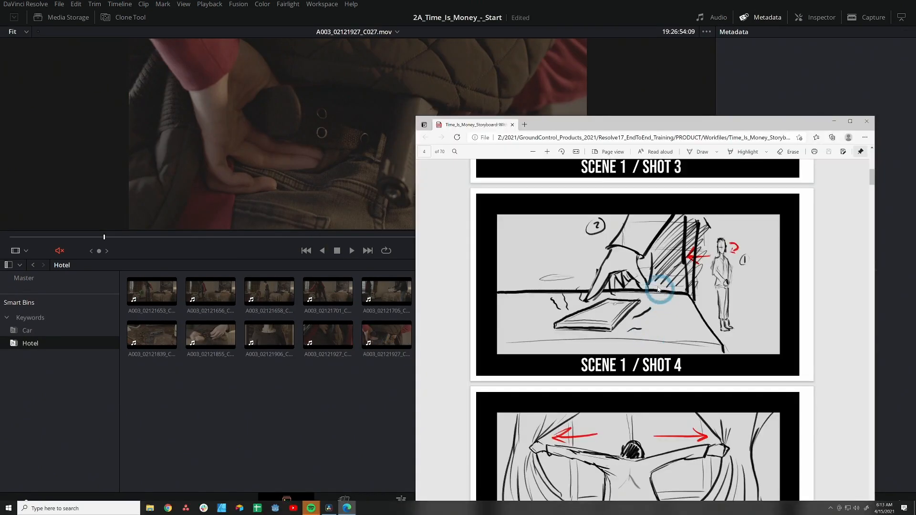
{"action": "left_click", "coordinate": [391, 397]}
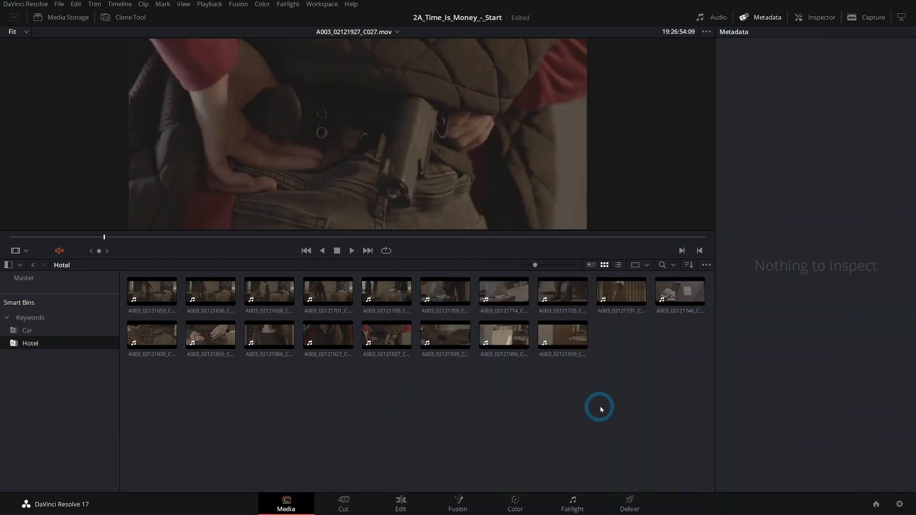
{"action": "left_click", "coordinate": [503, 300]}
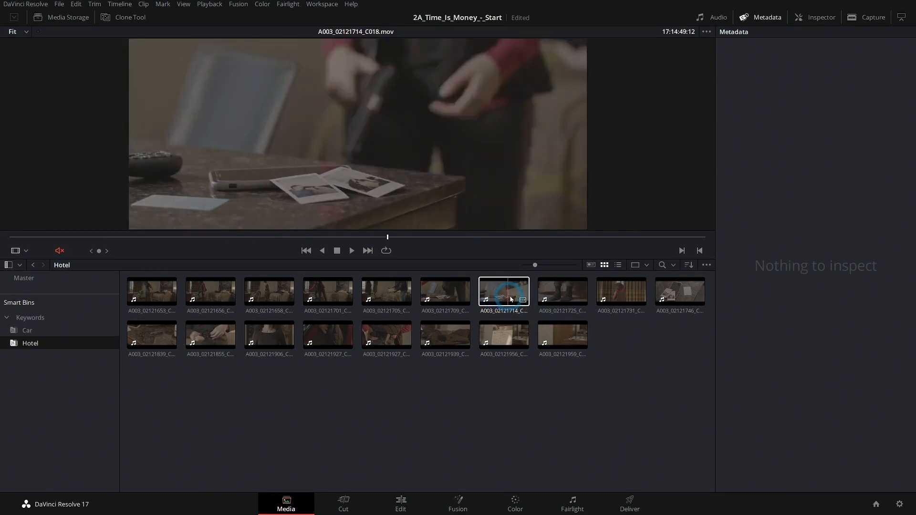
{"action": "left_click", "coordinate": [438, 297]}
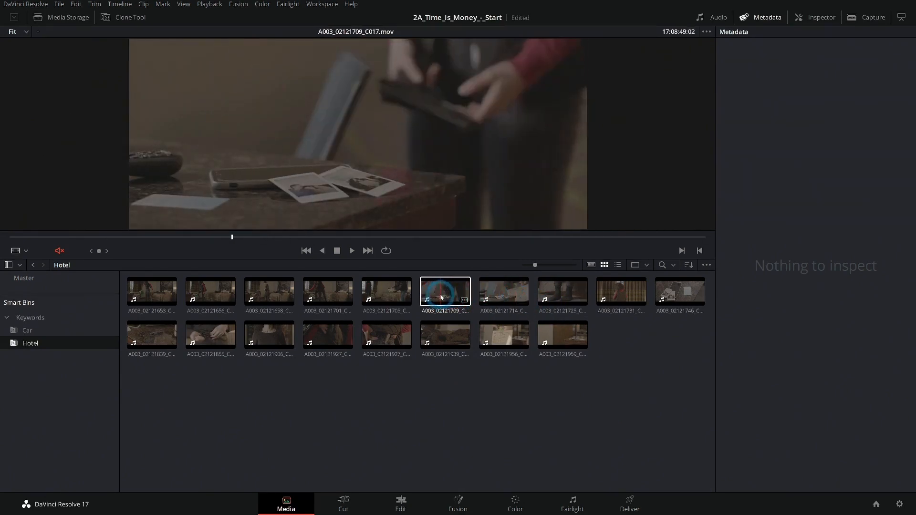
{"action": "left_click", "coordinate": [615, 296]}
{"action": "left_click", "coordinate": [670, 298]}
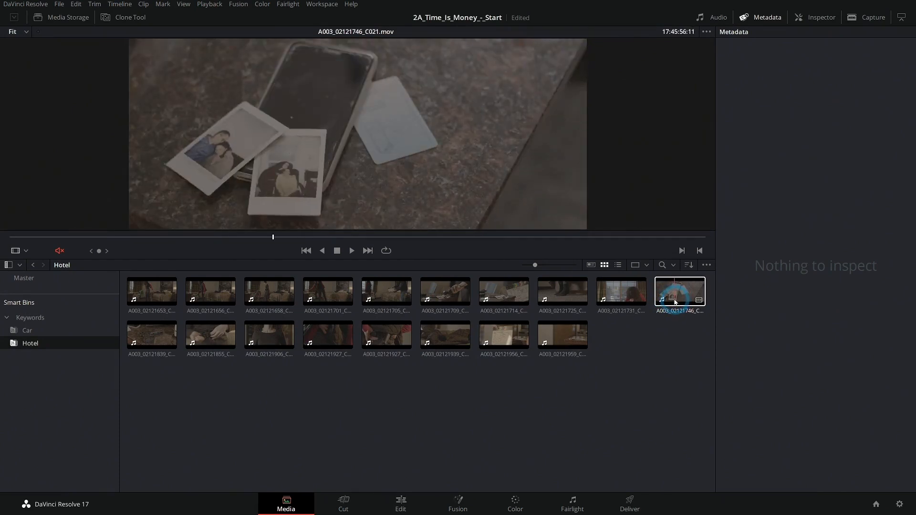
{"action": "left_click", "coordinate": [690, 301]}
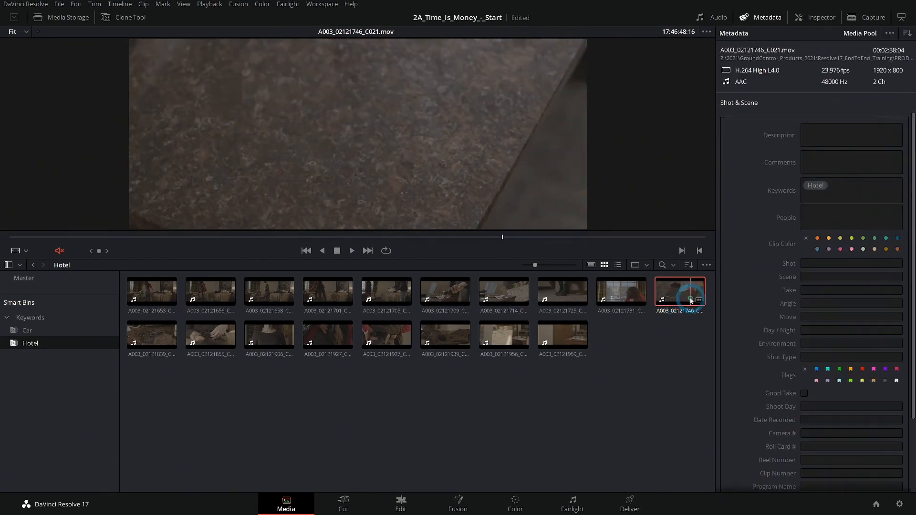
{"action": "key", "text": "alt+Tab"}
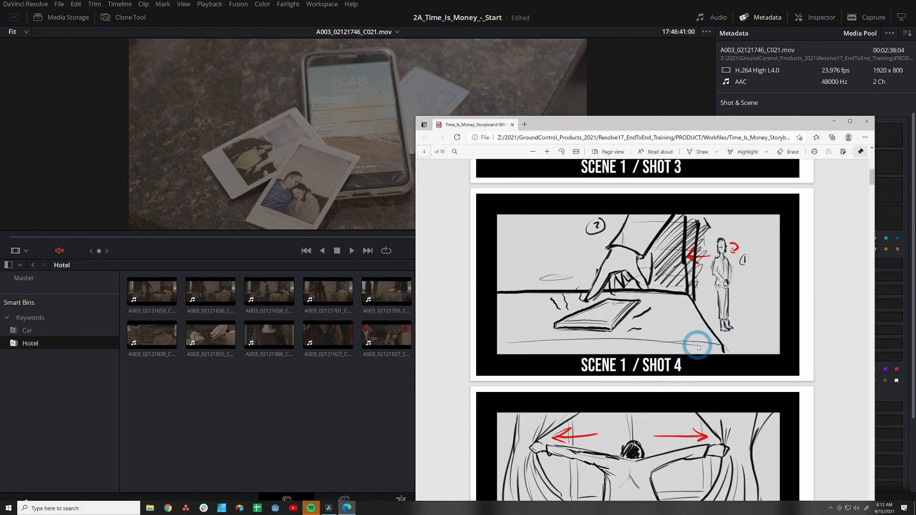
{"action": "key", "text": "alt+Tab"}
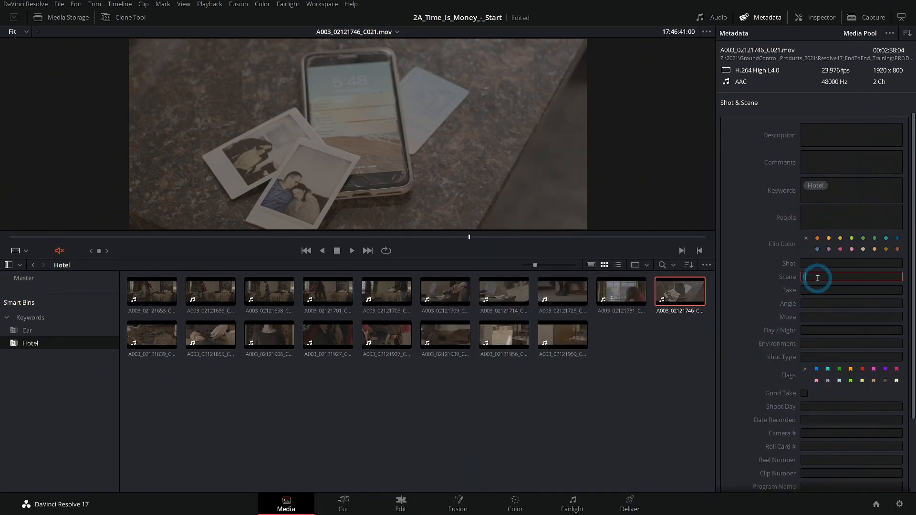
{"action": "left_click", "coordinate": [675, 351]}
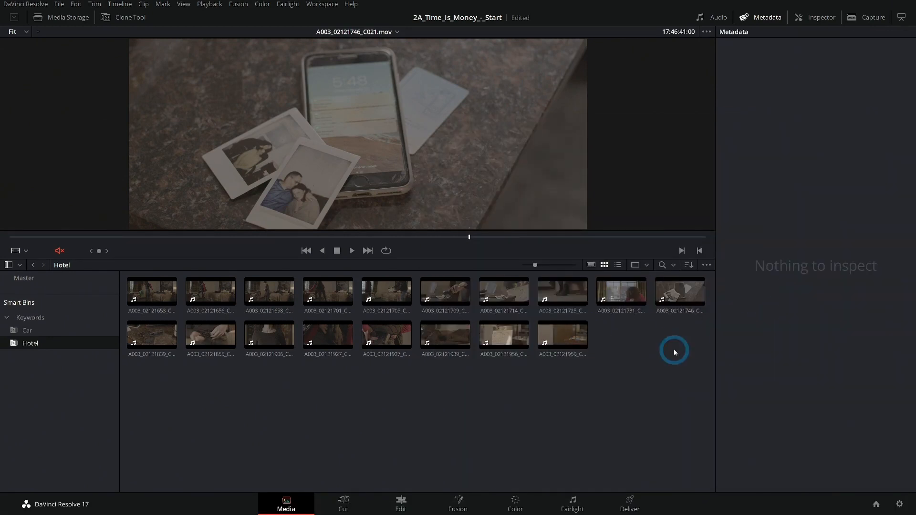
- Select all 18 Hotel clips and save Scene 1 metadata to every one of them
{"action": "left_click_drag", "start_coordinate": [675, 348], "coordinate": [171, 296]}
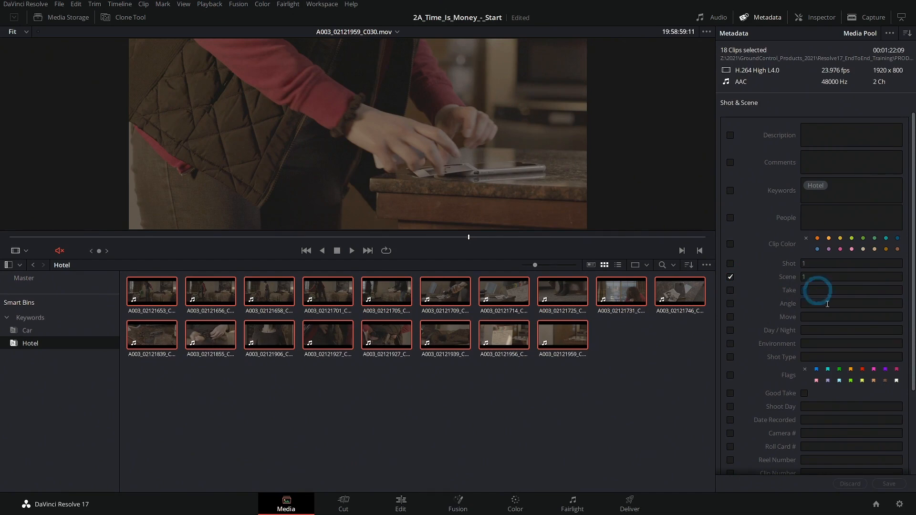
{"action": "left_click", "coordinate": [885, 484]}
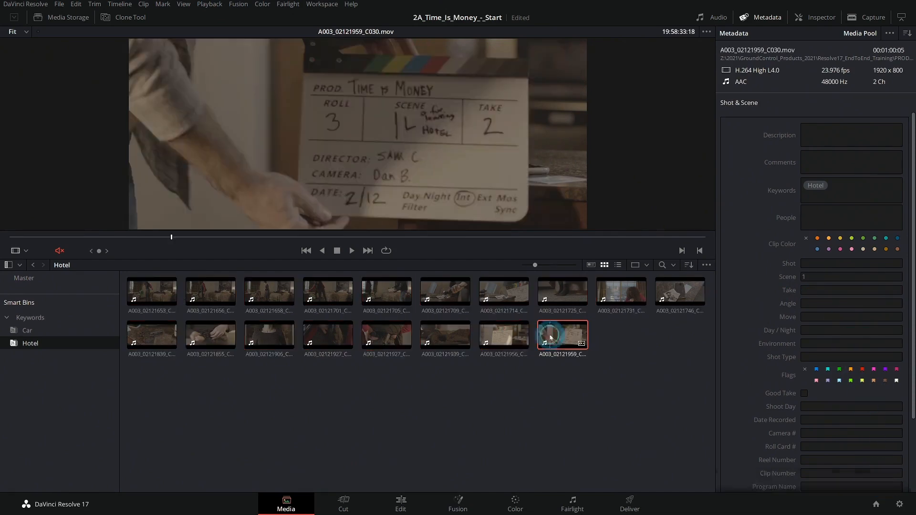
{"action": "left_click", "coordinate": [515, 333]}
{"action": "left_click", "coordinate": [456, 334]}
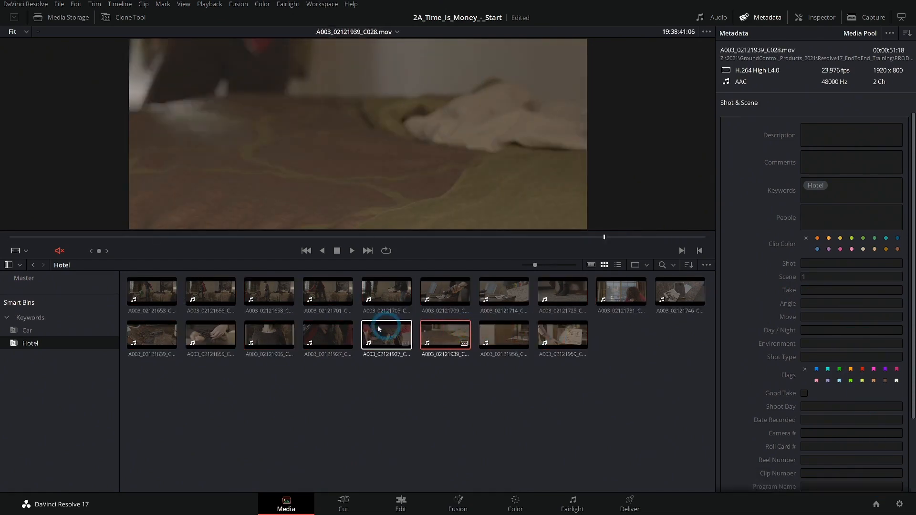
- Compare the clips with the storyboard's Scene 1 Shot 5 panel and enter Shot metadata for clip A003_02121731_C020
{"action": "left_click", "coordinate": [503, 291]}
{"action": "key", "text": "alt+Tab"}
{"action": "scroll", "coordinate": [687, 302], "scroll_direction": "down", "scroll_amount": 5}
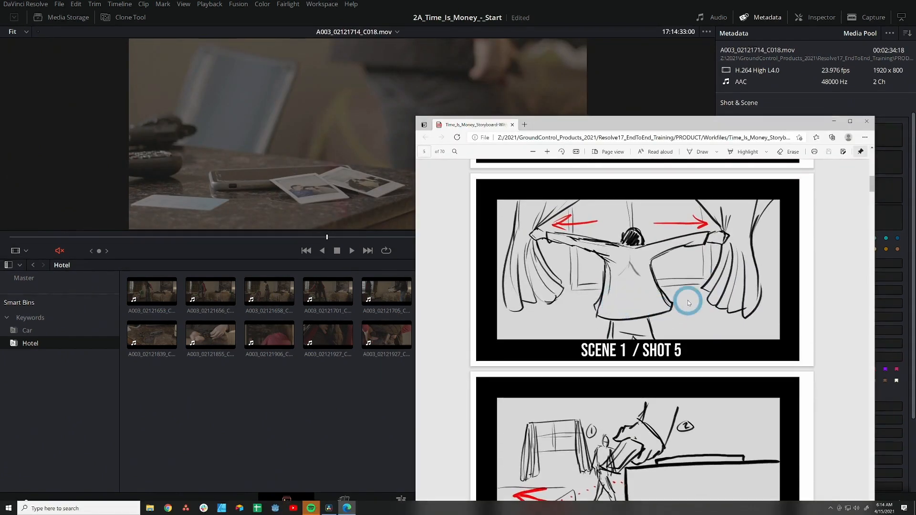
{"action": "left_click", "coordinate": [391, 377]}
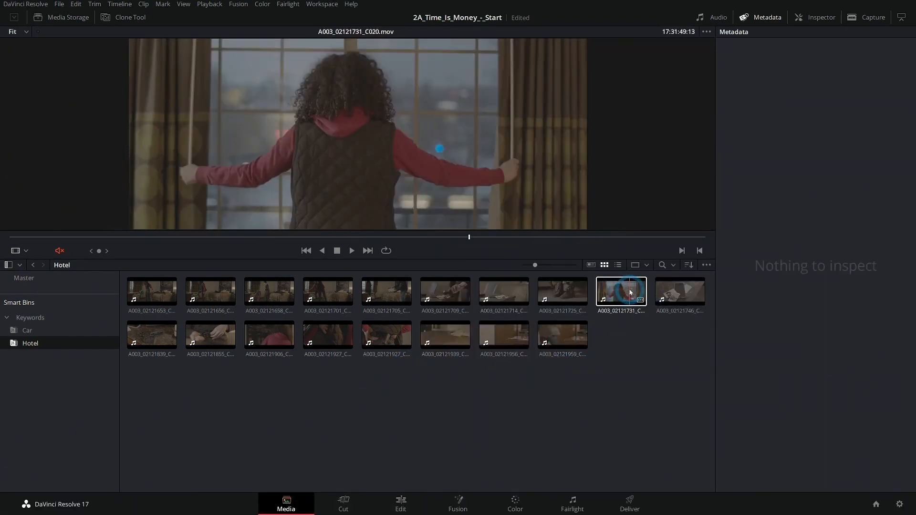
{"action": "left_click", "coordinate": [620, 291]}
{"action": "left_click", "coordinate": [829, 263]}
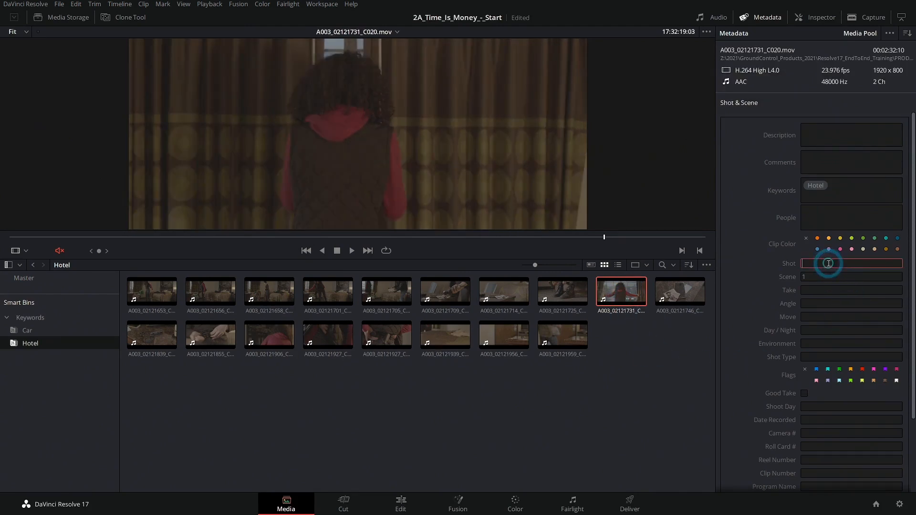
{"action": "left_click", "coordinate": [652, 415]}
- Compare the later Hotel clips with the storyboard's Scene 1 Shot 6 and following panels
{"action": "key", "text": "alt+Tab"}
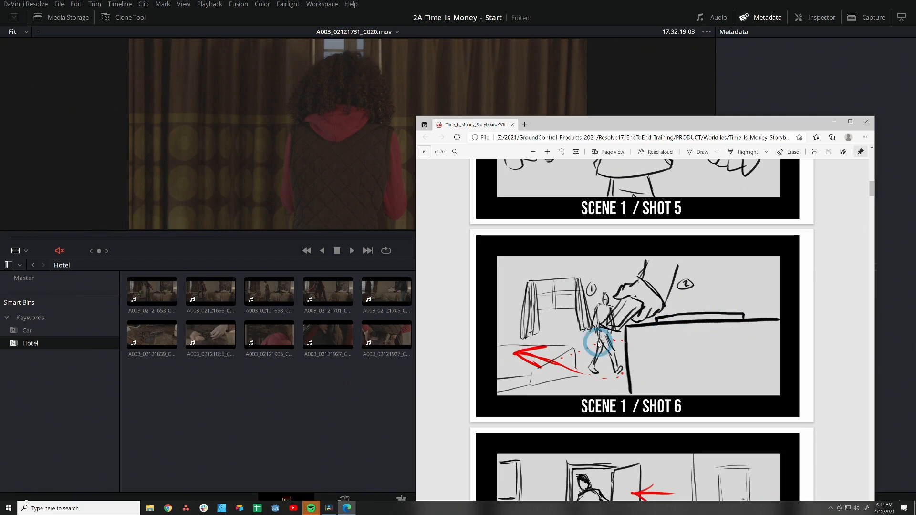
{"action": "scroll", "coordinate": [601, 342], "scroll_direction": "down", "scroll_amount": 3}
{"action": "scroll", "coordinate": [663, 383], "scroll_direction": "up", "scroll_amount": 2}
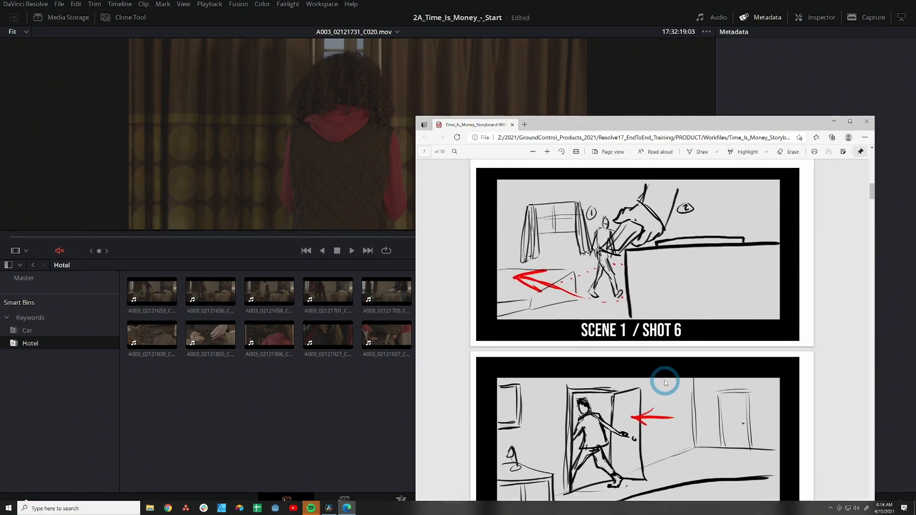
{"action": "left_click", "coordinate": [377, 442]}
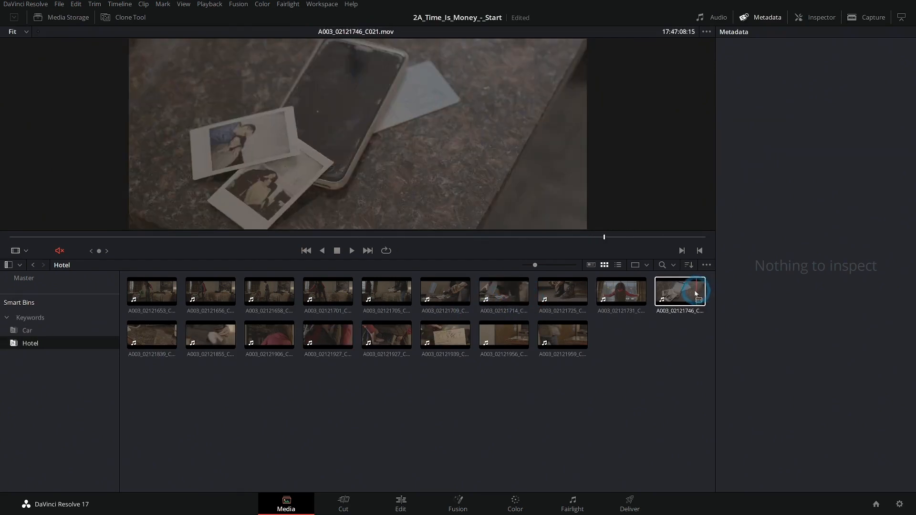
{"action": "left_click", "coordinate": [680, 295]}
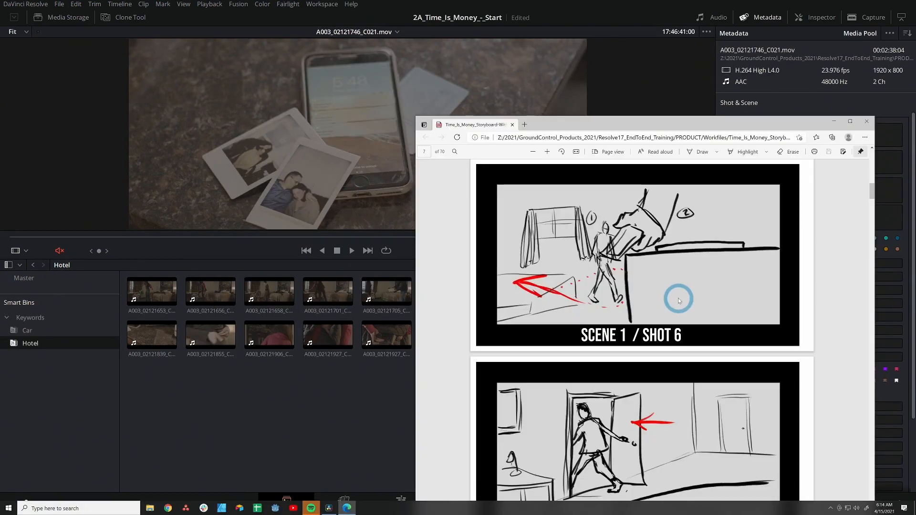
{"action": "left_click", "coordinate": [687, 339]}
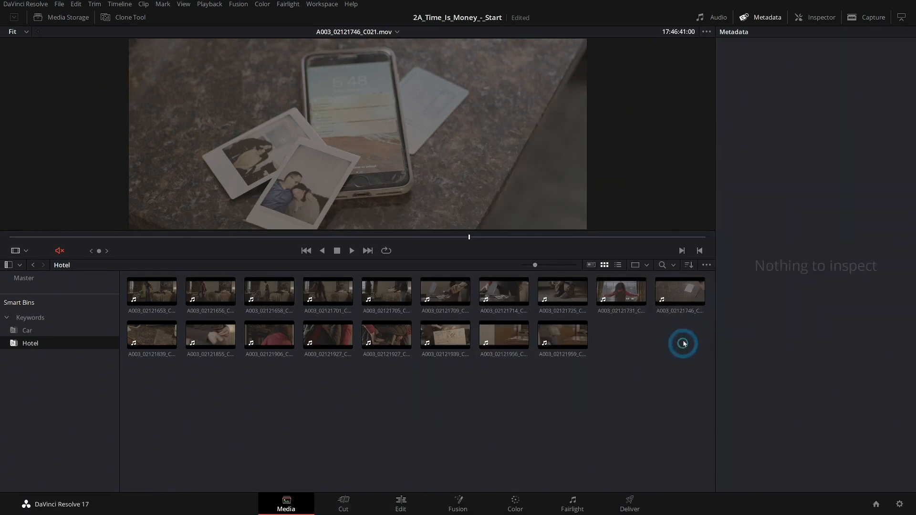
{"action": "left_click", "coordinate": [500, 339]}
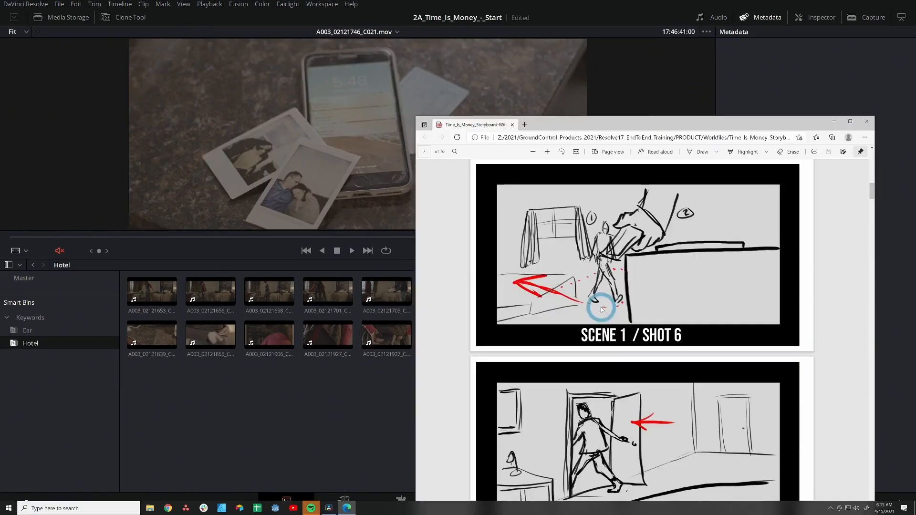
{"action": "left_click", "coordinate": [638, 243]}
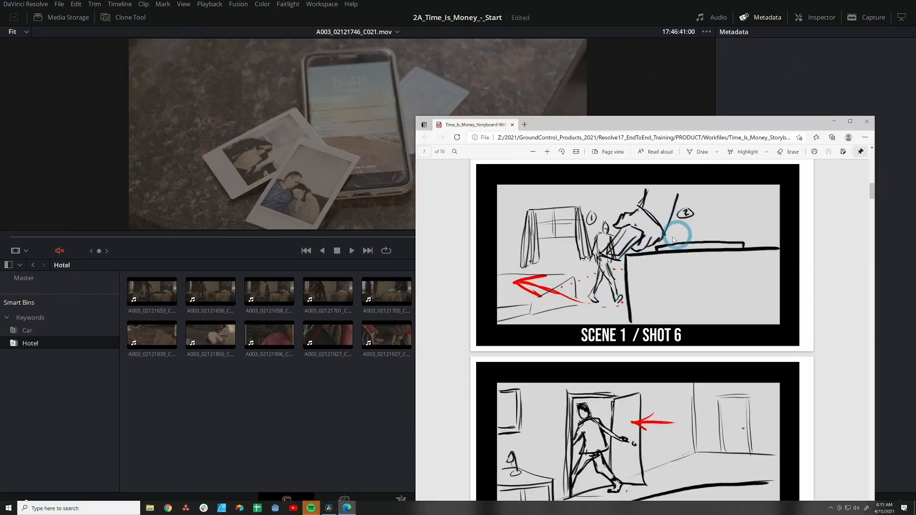
{"action": "scroll", "coordinate": [686, 310], "scroll_direction": "down", "scroll_amount": 3}
{"action": "left_click", "coordinate": [357, 399]}
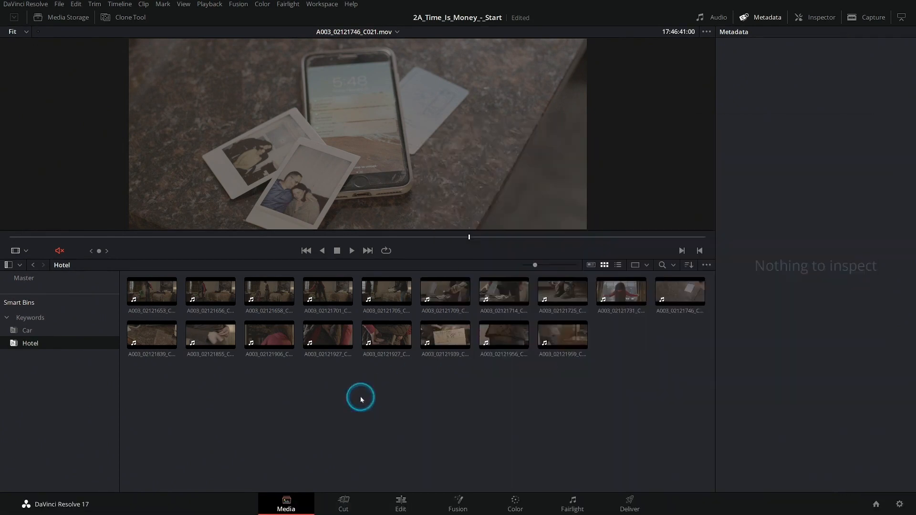
- Select clips A003_02121956_C029 and A003_02121959_C030 together and save their Shot metadata as 6 & 7
{"action": "left_click", "coordinate": [567, 332]}
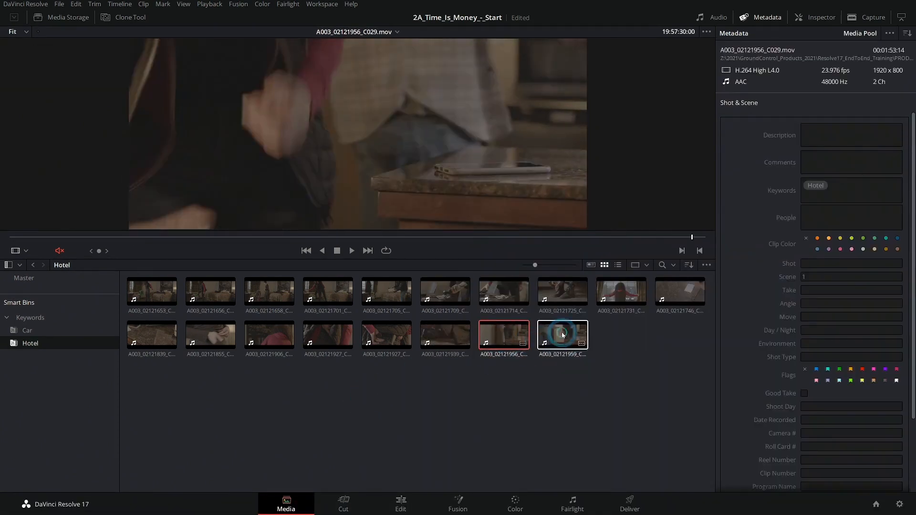
{"action": "left_click", "coordinate": [504, 334], "text": "ctrl"}
{"action": "left_click", "coordinate": [812, 265]}
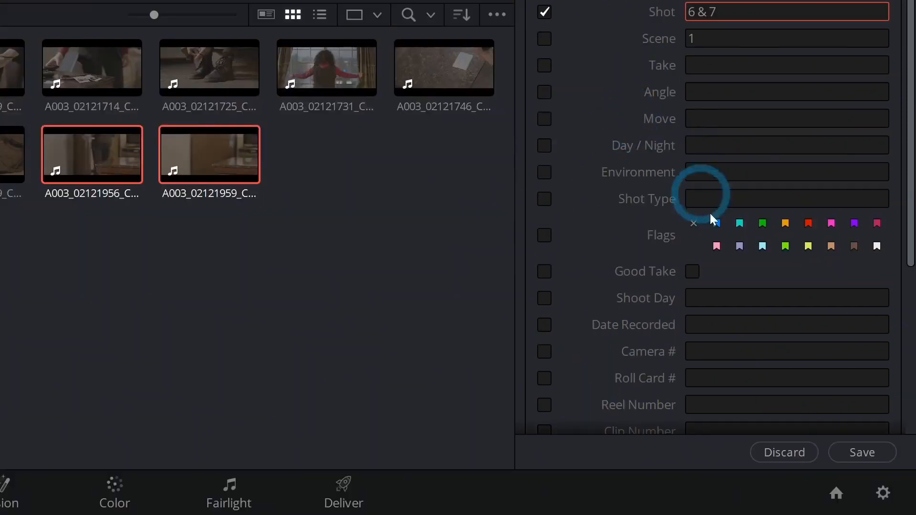
{"action": "left_click", "coordinate": [858, 452]}
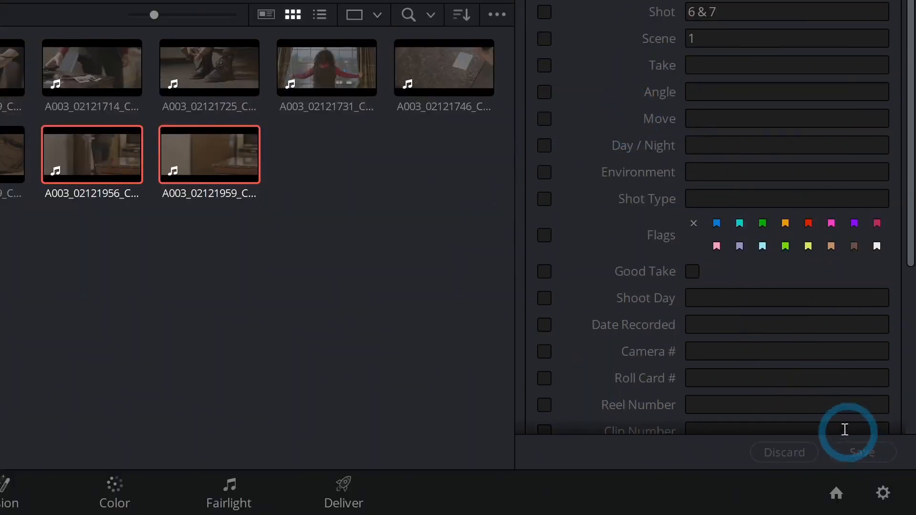
- Scrub through clip A003_02121906_C024 and compare it with the storyboard's Scene 1 panels
{"action": "left_click", "coordinate": [264, 338]}
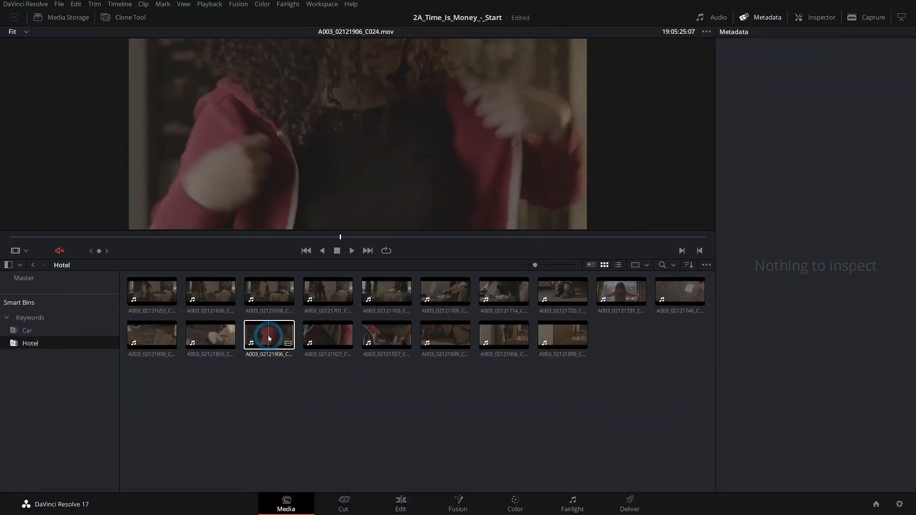
{"action": "left_click_drag", "start_coordinate": [421, 244], "coordinate": [542, 250]}
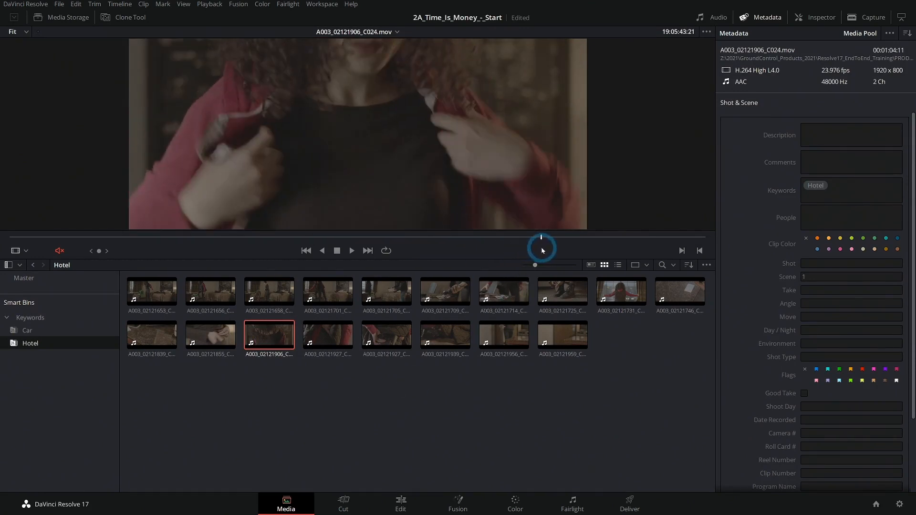
{"action": "key", "text": "alt+Tab"}
{"action": "scroll", "coordinate": [659, 337], "scroll_direction": "down", "scroll_amount": 2}
{"action": "scroll", "coordinate": [659, 336], "scroll_direction": "down", "scroll_amount": 3}
{"action": "scroll", "coordinate": [658, 333], "scroll_direction": "up", "scroll_amount": 10}
{"action": "scroll", "coordinate": [660, 337], "scroll_direction": "up", "scroll_amount": 12}
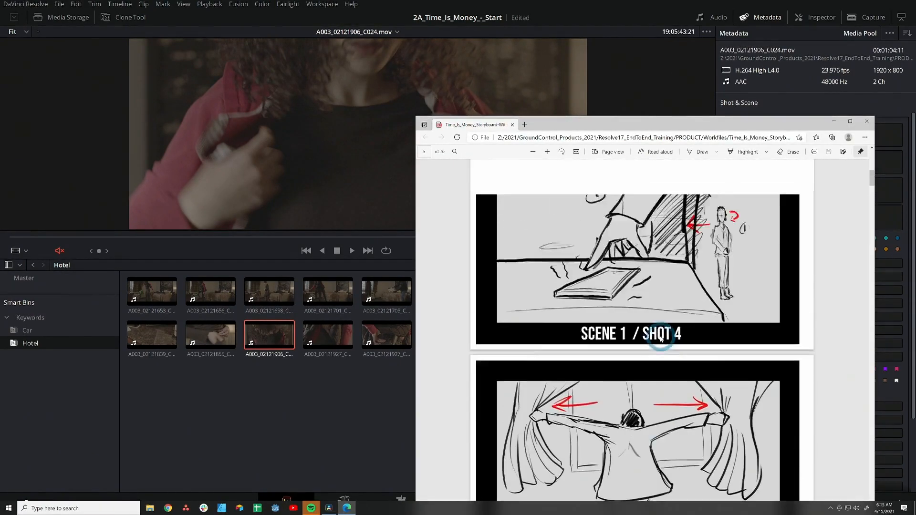
{"action": "scroll", "coordinate": [661, 337], "scroll_direction": "down", "scroll_amount": 1}
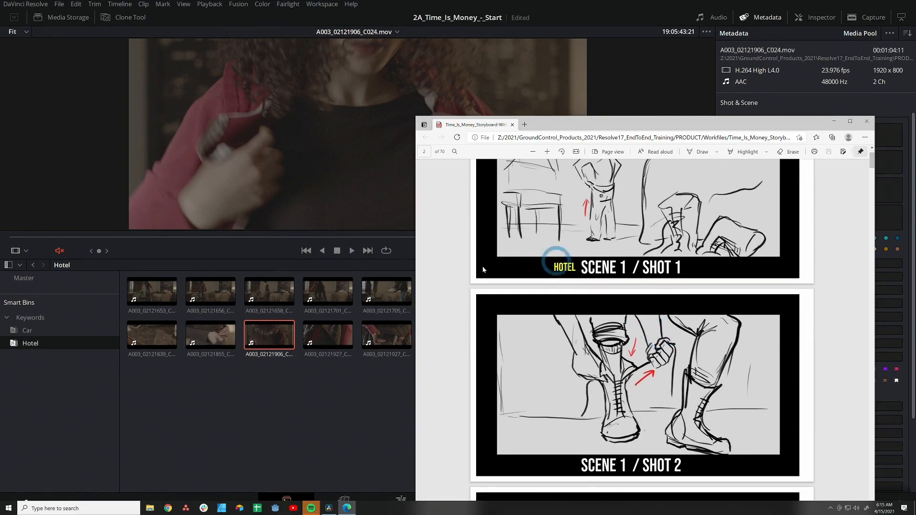
- Select clip A003_02121906_C024 and set its Shot metadata to X1
{"action": "left_click", "coordinate": [276, 423]}
{"action": "left_click", "coordinate": [264, 334]}
{"action": "left_click", "coordinate": [829, 263]}
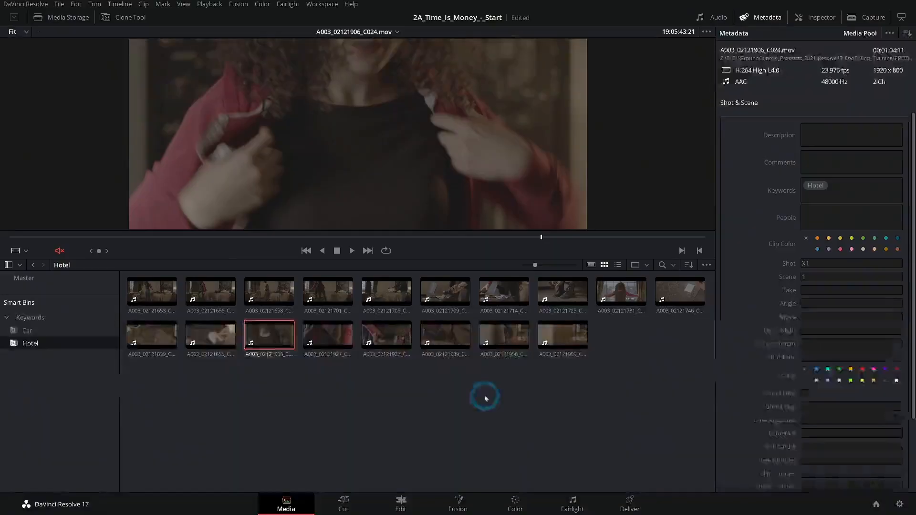
- Review the Hotel clips' metadata and scrub clip A003_02121653_C012 to its slate
{"action": "left_click_drag", "start_coordinate": [457, 489], "coordinate": [0, 387]}
{"action": "left_click_drag", "start_coordinate": [182, 322], "coordinate": [137, 280]}
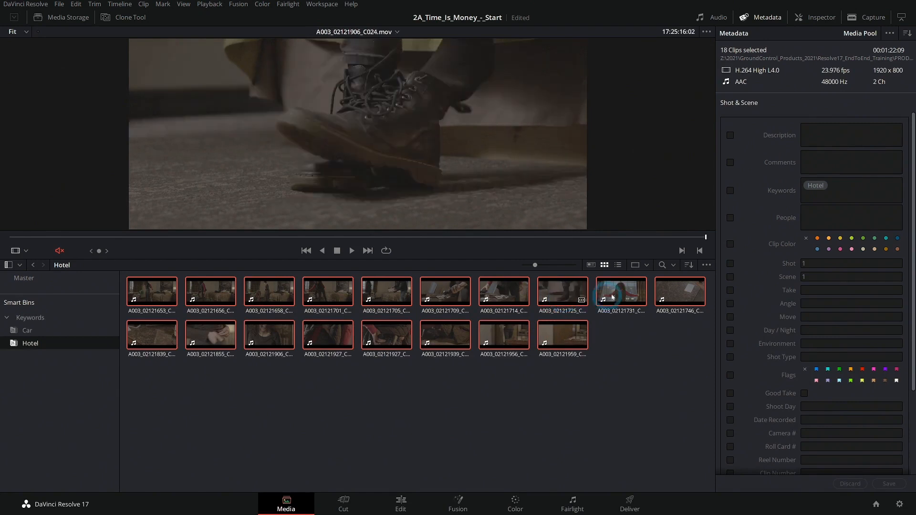
{"action": "left_click", "coordinate": [620, 351]}
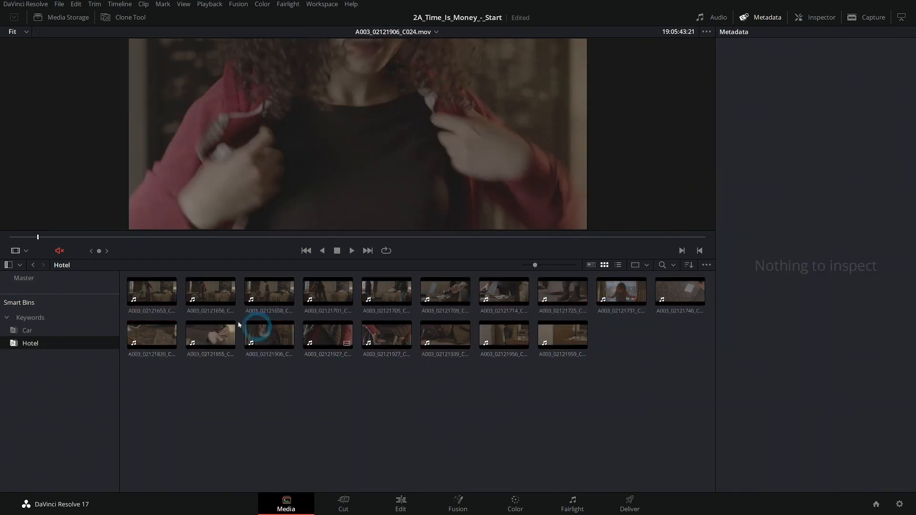
{"action": "left_click", "coordinate": [152, 292]}
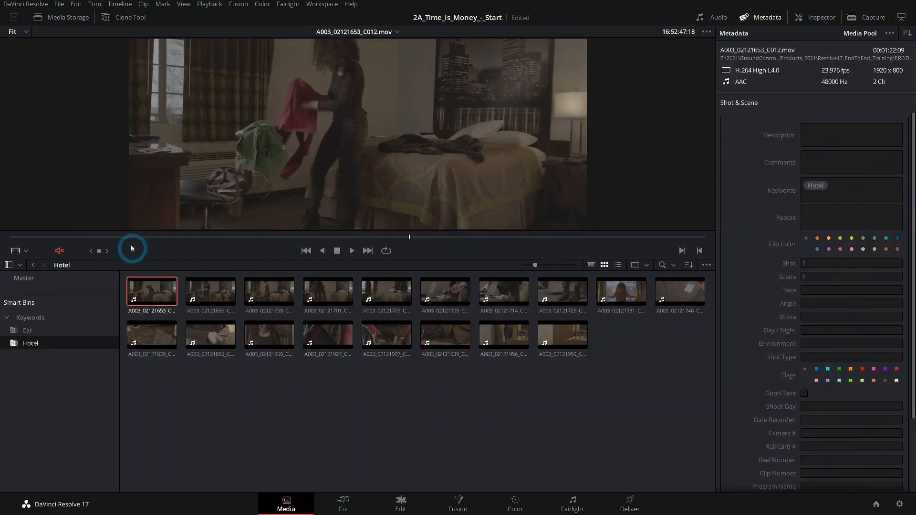
{"action": "left_click_drag", "start_coordinate": [131, 238], "coordinate": [180, 238]}
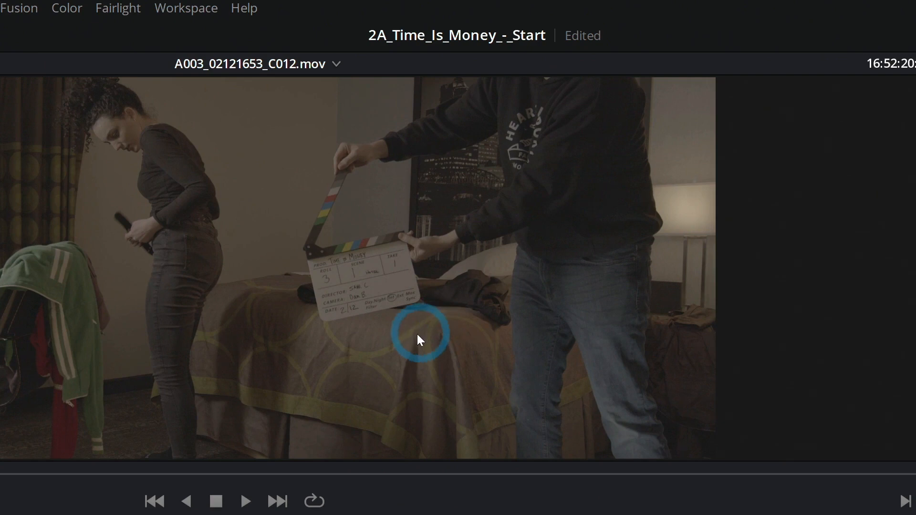
- Zoom into the viewer on clip A003_02121653_C012 and examine the slate's roll, scene and take details
{"action": "scroll", "coordinate": [398, 319], "scroll_direction": "up", "scroll_amount": 1}
{"action": "scroll", "coordinate": [401, 320], "scroll_direction": "up", "scroll_amount": 6}
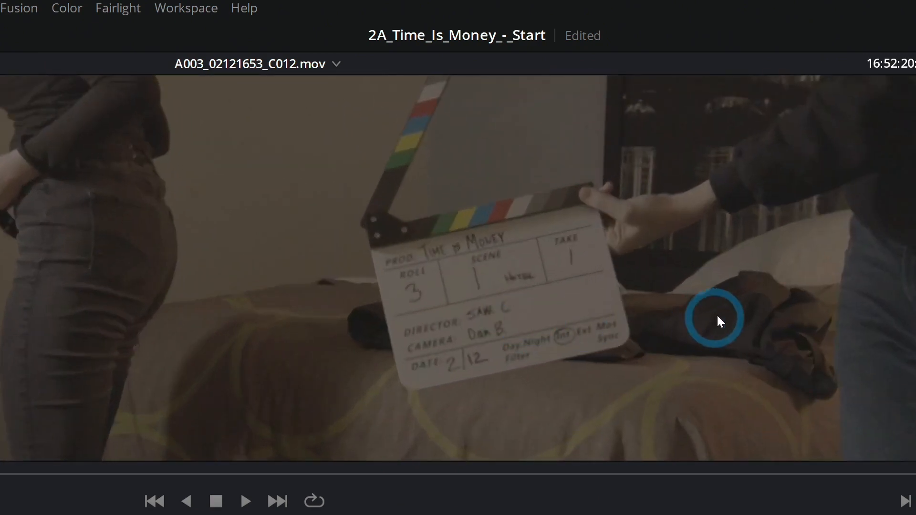
{"action": "left_click_drag", "start_coordinate": [716, 314], "coordinate": [331, 295]}
{"action": "scroll", "coordinate": [229, 314], "scroll_direction": "up", "scroll_amount": 1}
{"action": "left_click_drag", "start_coordinate": [215, 316], "coordinate": [470, 307]}
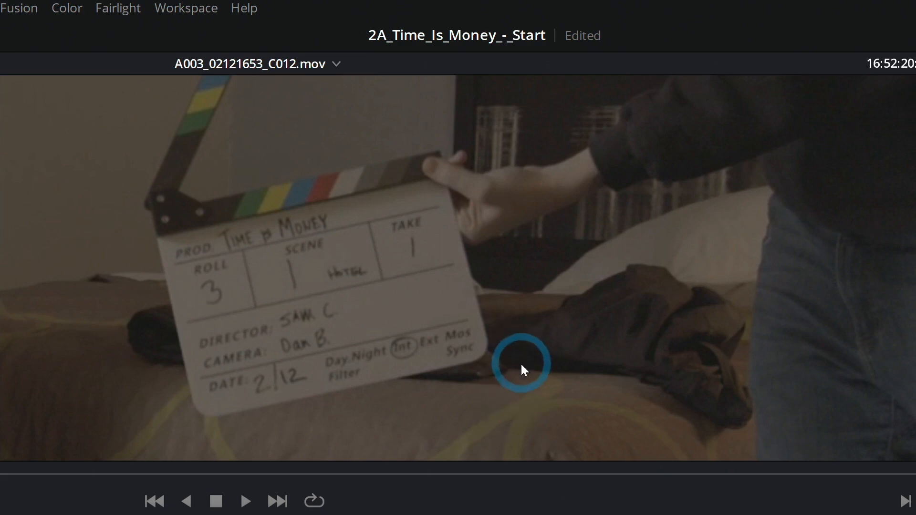
{"action": "scroll", "coordinate": [515, 346], "scroll_direction": "down", "scroll_amount": 5}
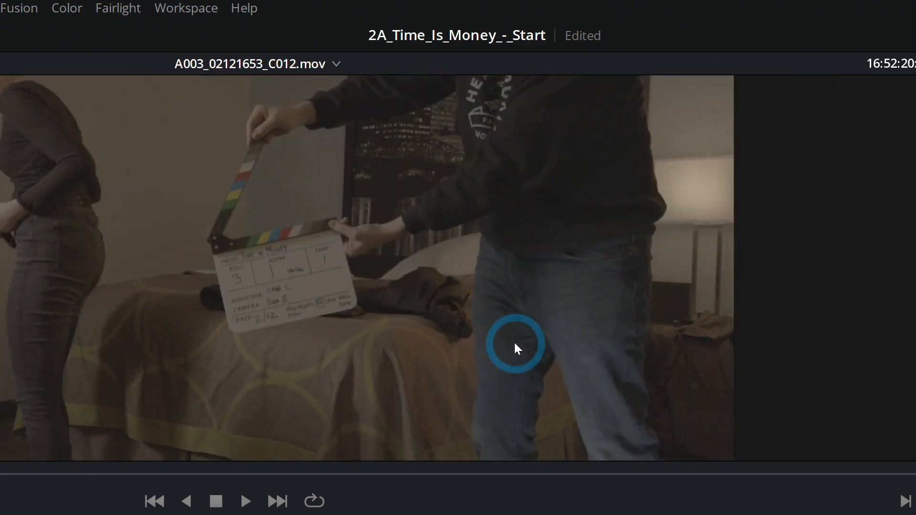
{"action": "left_click_drag", "start_coordinate": [420, 329], "coordinate": [617, 334]}
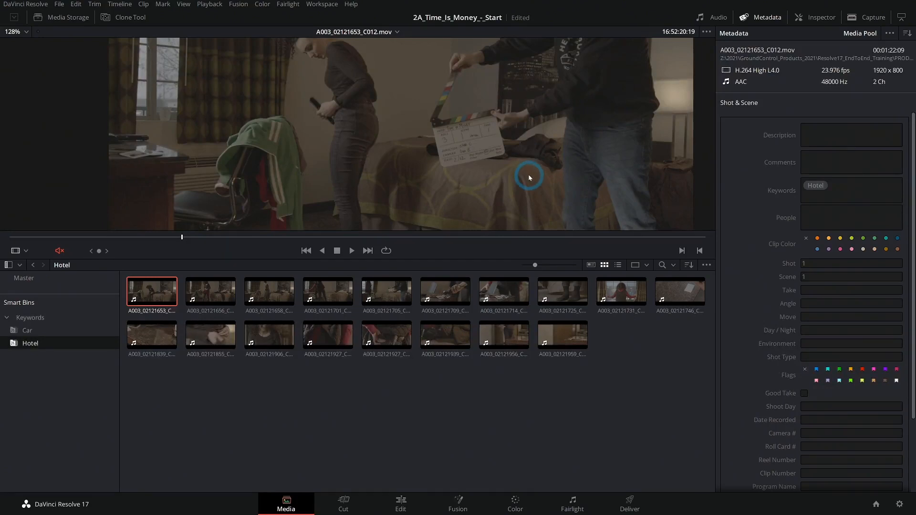
{"action": "left_click_drag", "start_coordinate": [528, 177], "coordinate": [476, 170]}
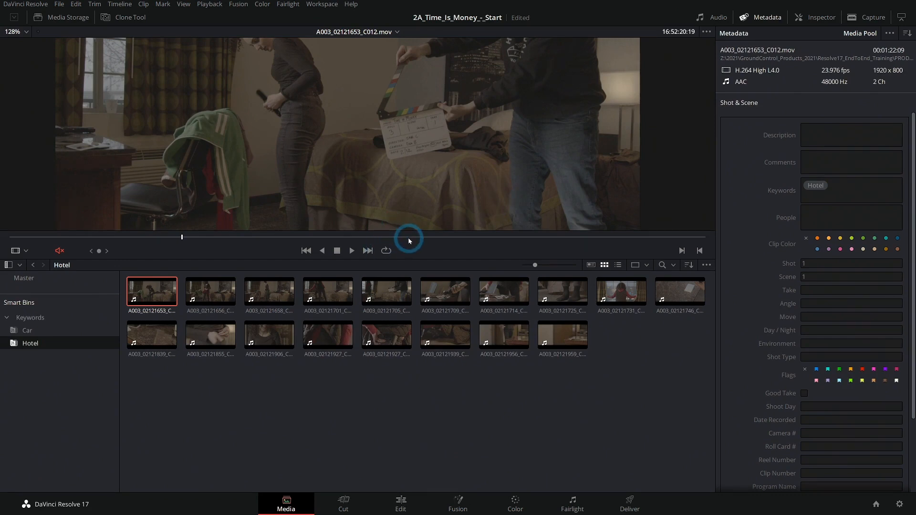
- Compare the storyboard's Scene 1 shot panels with clip A003_02121855_C023 by scrubbing through it
{"action": "key", "text": "alt+Tab"}
{"action": "scroll", "coordinate": [525, 262], "scroll_direction": "down", "scroll_amount": 7}
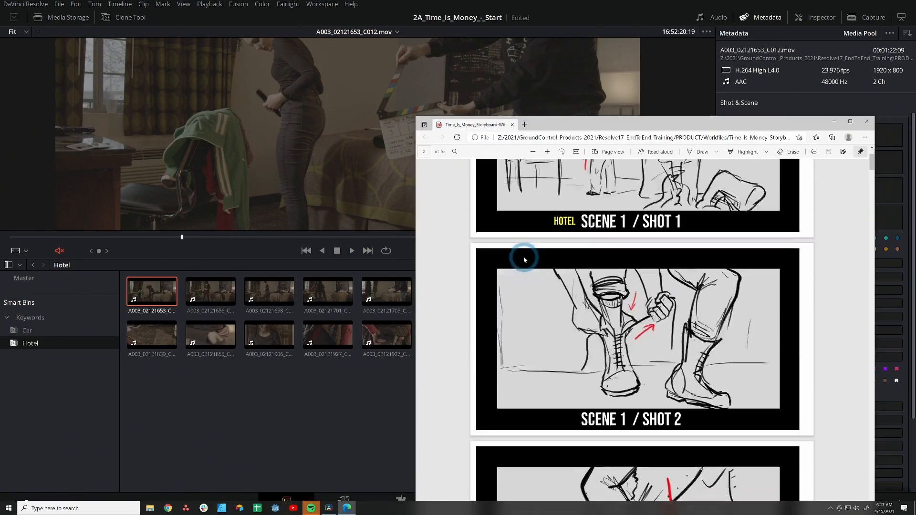
{"action": "scroll", "coordinate": [529, 267], "scroll_direction": "down", "scroll_amount": 3}
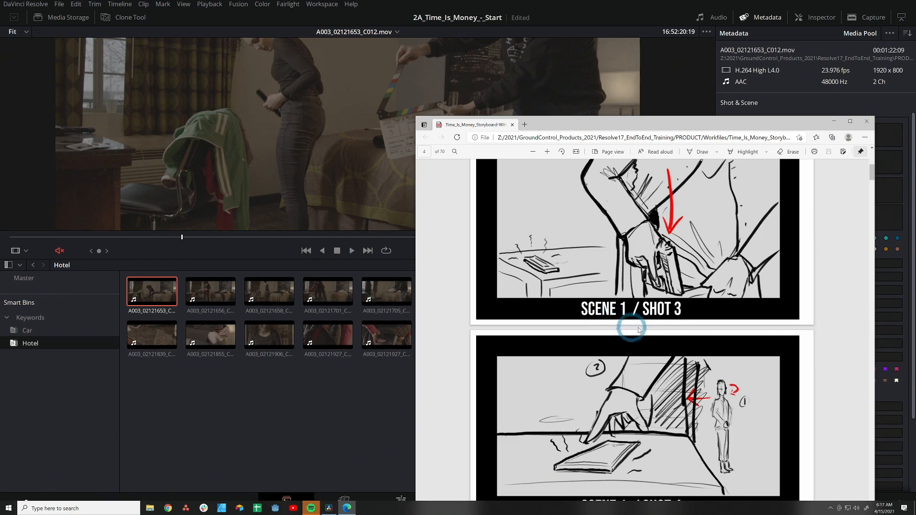
{"action": "left_click", "coordinate": [375, 381]}
{"action": "left_click", "coordinate": [210, 334]}
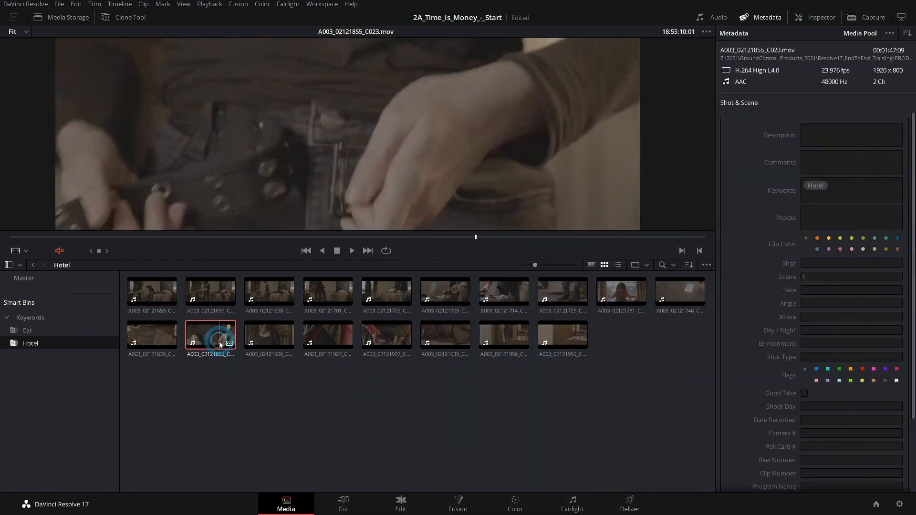
{"action": "left_click_drag", "start_coordinate": [534, 241], "coordinate": [602, 248]}
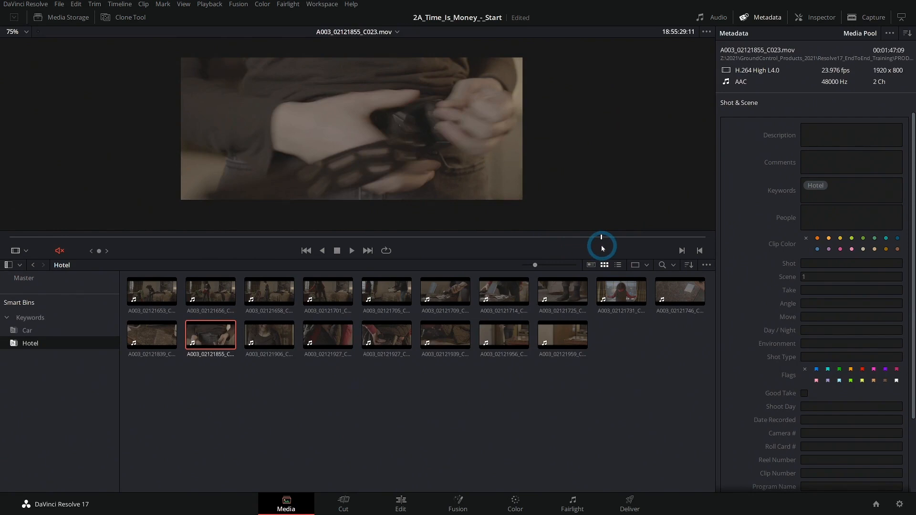
- Select clip A003_02121731_C020 and inspect its Shot and Scene metadata fields
{"action": "left_click", "coordinate": [830, 264]}
{"action": "left_click", "coordinate": [638, 370]}
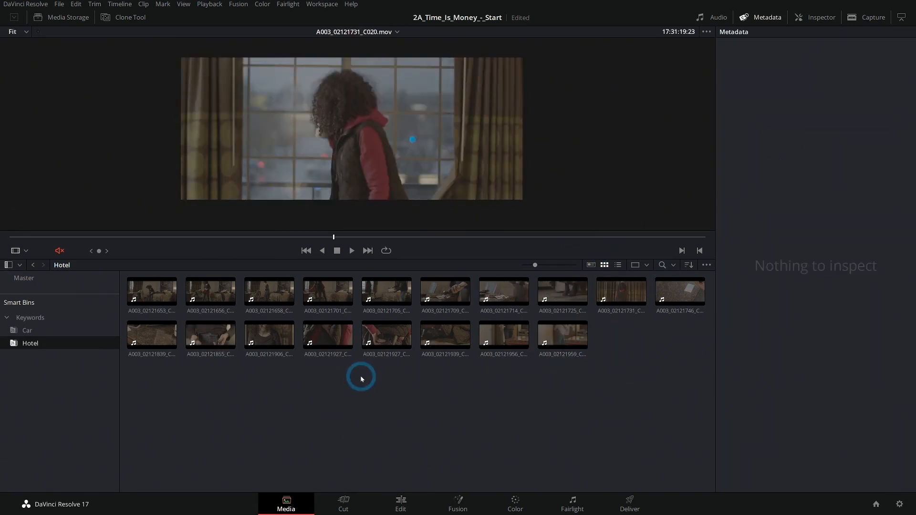
{"action": "left_click", "coordinate": [640, 343]}
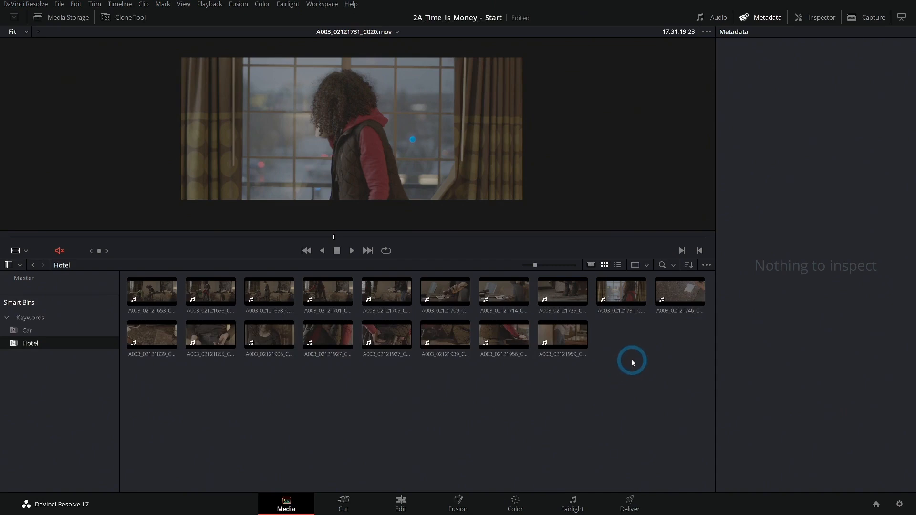
{"action": "left_click", "coordinate": [621, 291]}
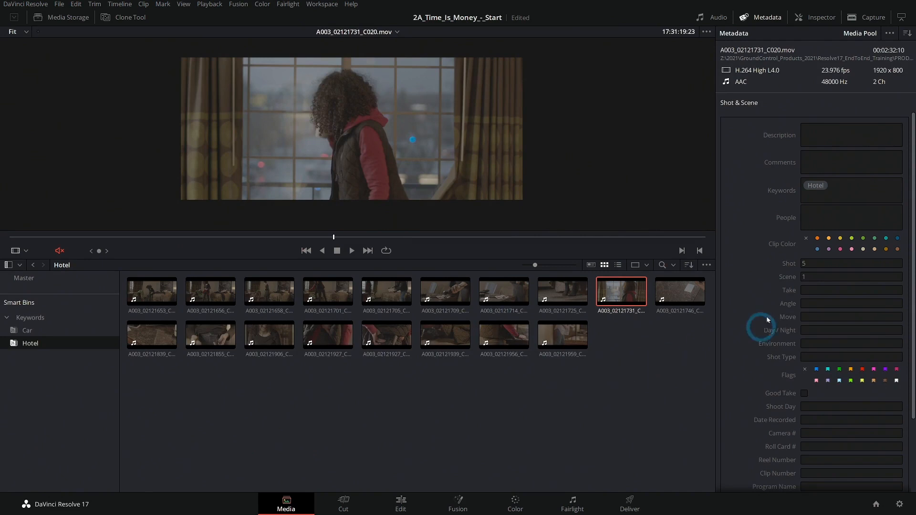
{"action": "scroll", "coordinate": [762, 249], "scroll_direction": "down", "scroll_amount": 3}
{"action": "scroll", "coordinate": [772, 286], "scroll_direction": "up", "scroll_amount": 3}
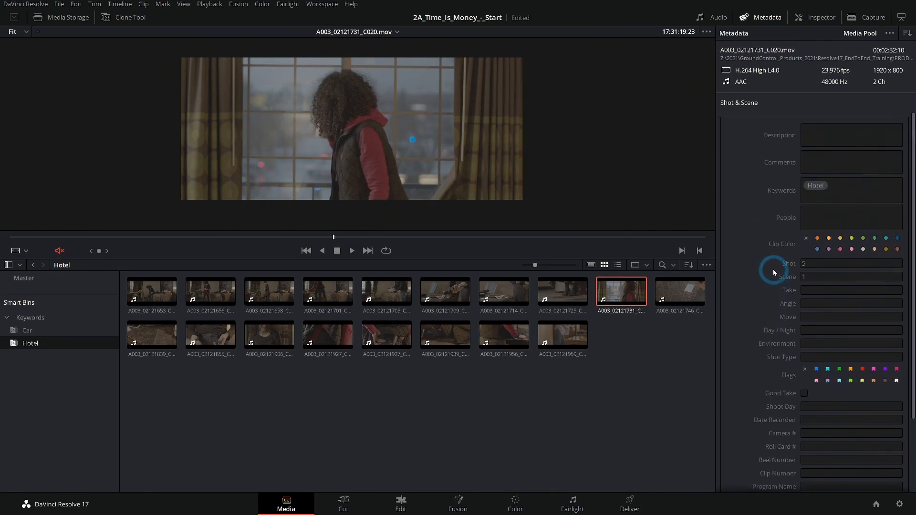